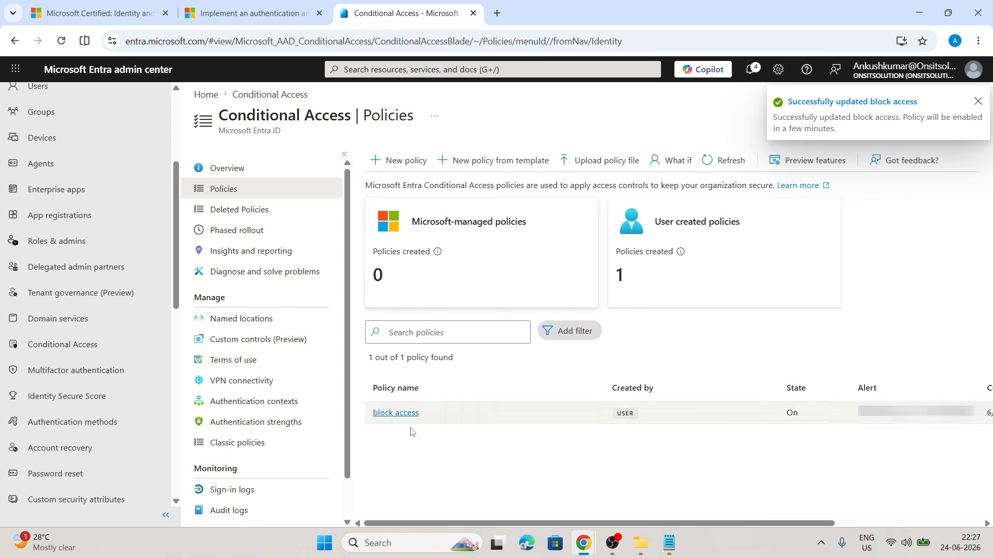
# Open the block access policy for editing and review its user risk, sign-in risk and grant settings.
pyautogui.click(387, 412)
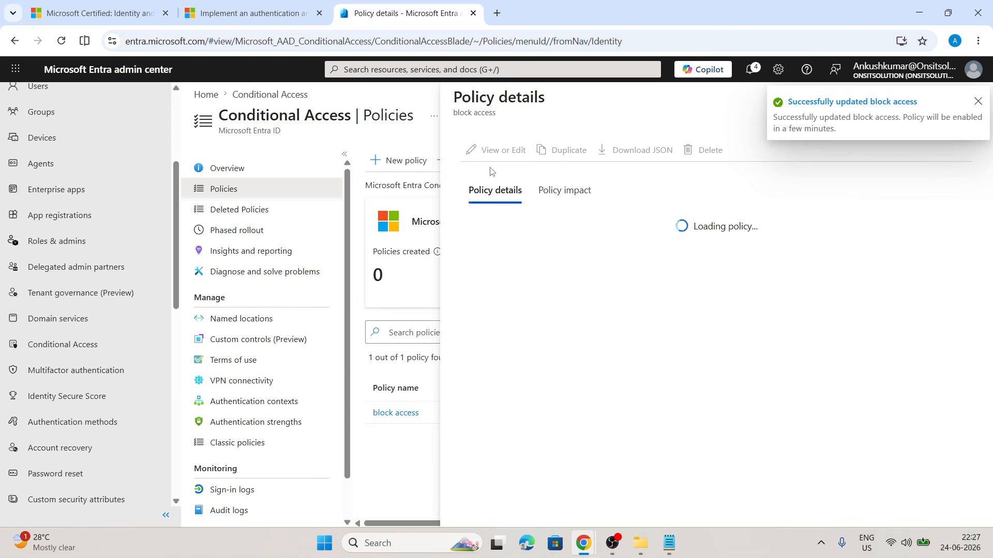
pyautogui.click(491, 153)
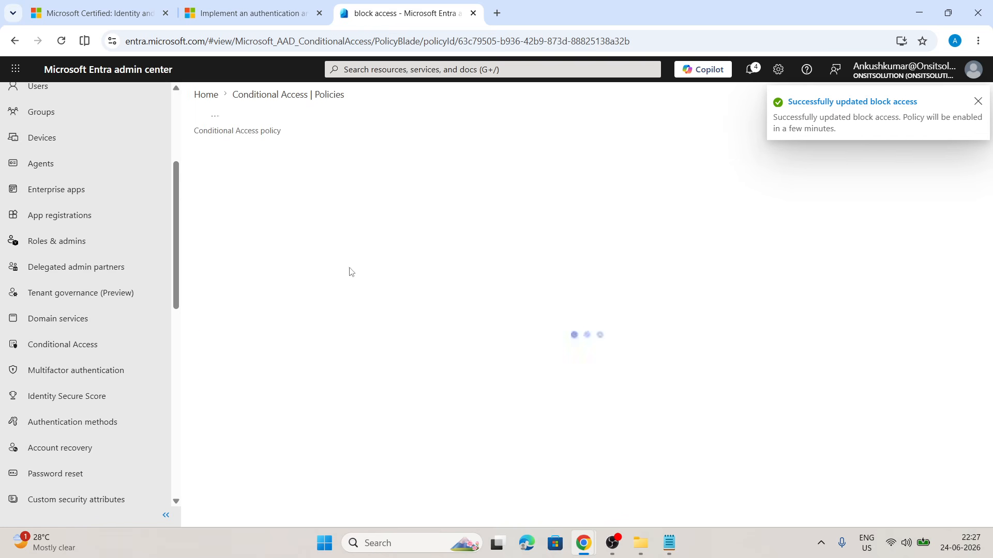
pyautogui.scroll(-3, 232, 337)
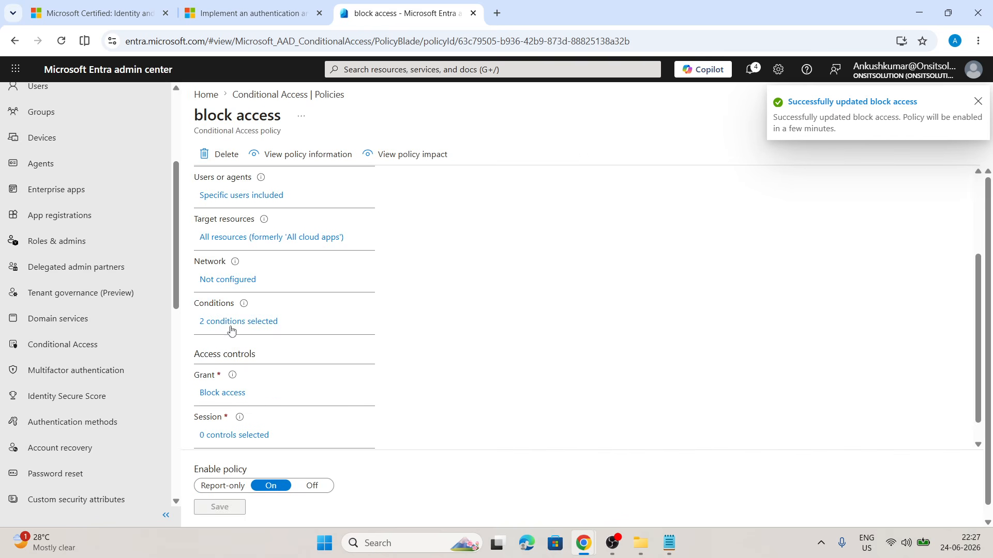
pyautogui.click(232, 322)
pyautogui.click(406, 263)
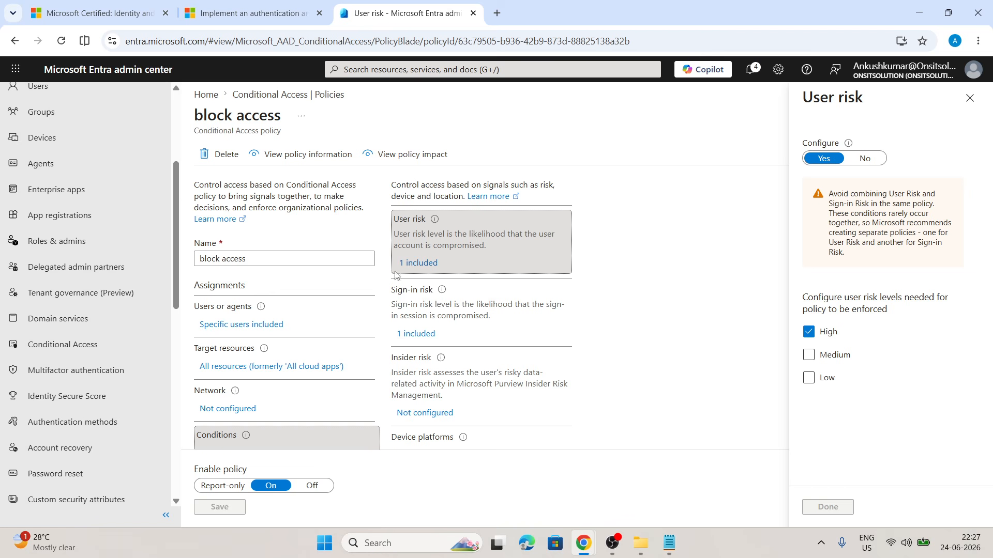
pyautogui.click(419, 335)
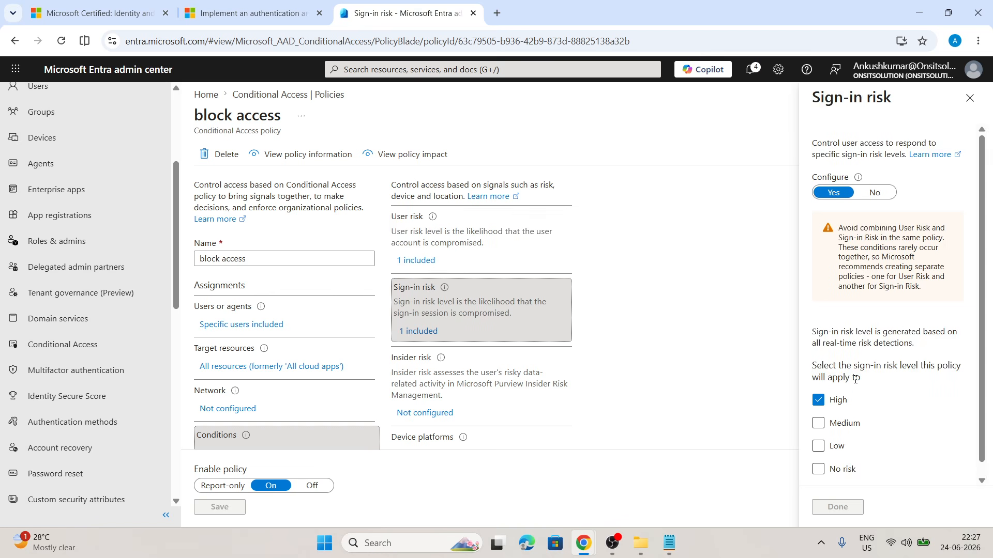
pyautogui.scroll(-1, 855, 380)
pyautogui.scroll(-3, 217, 314)
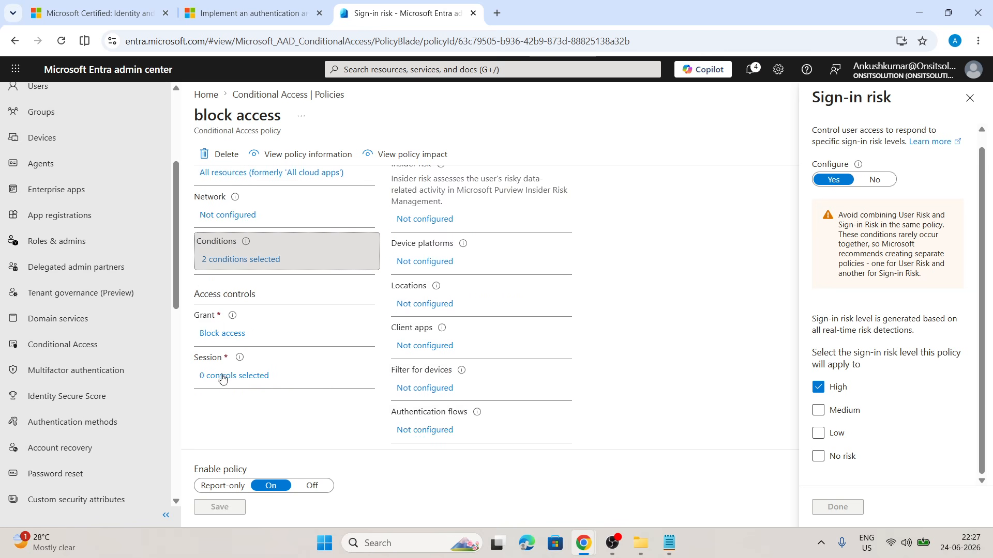
pyautogui.click(228, 337)
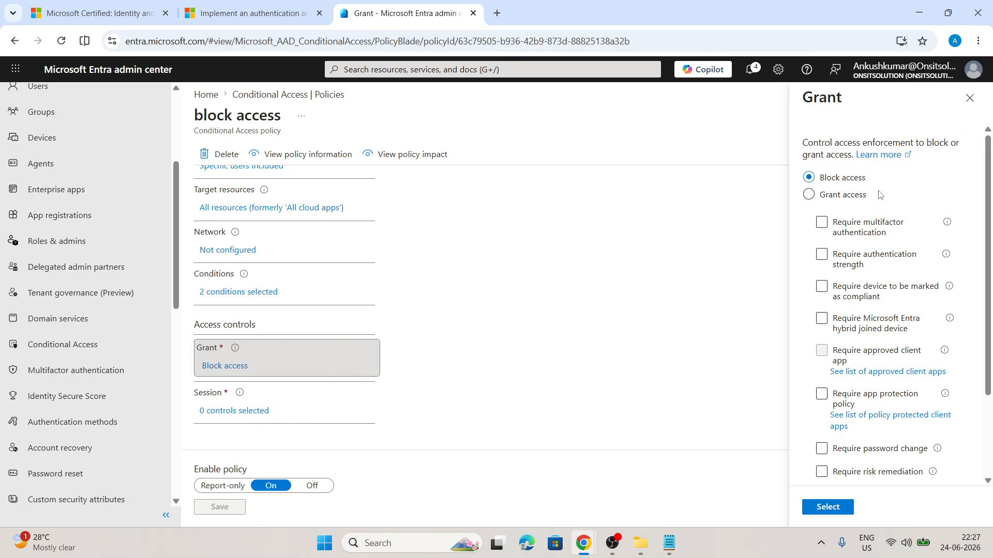
pyautogui.click(970, 99)
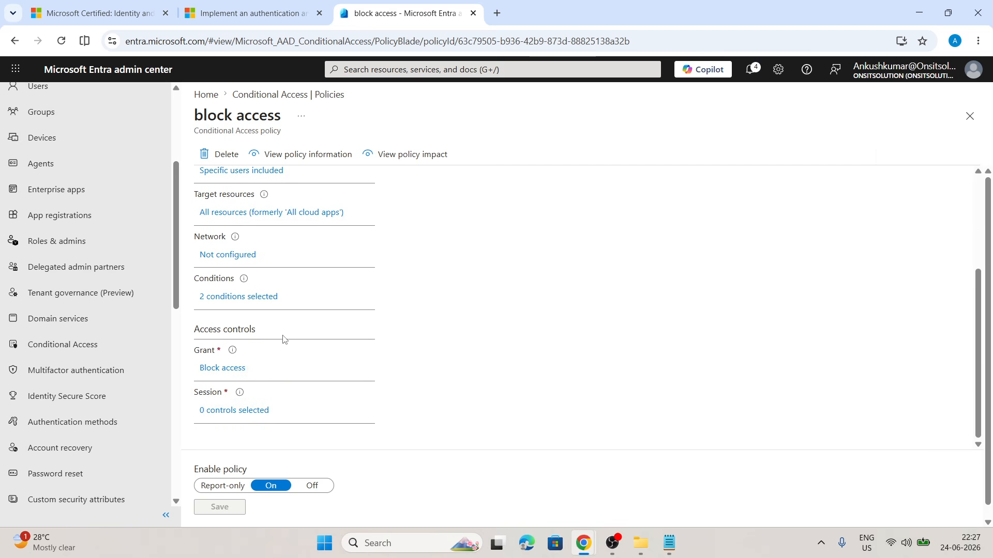
# Turn off the user risk condition in the block access policy's conditions.
pyautogui.scroll(1, 284, 339)
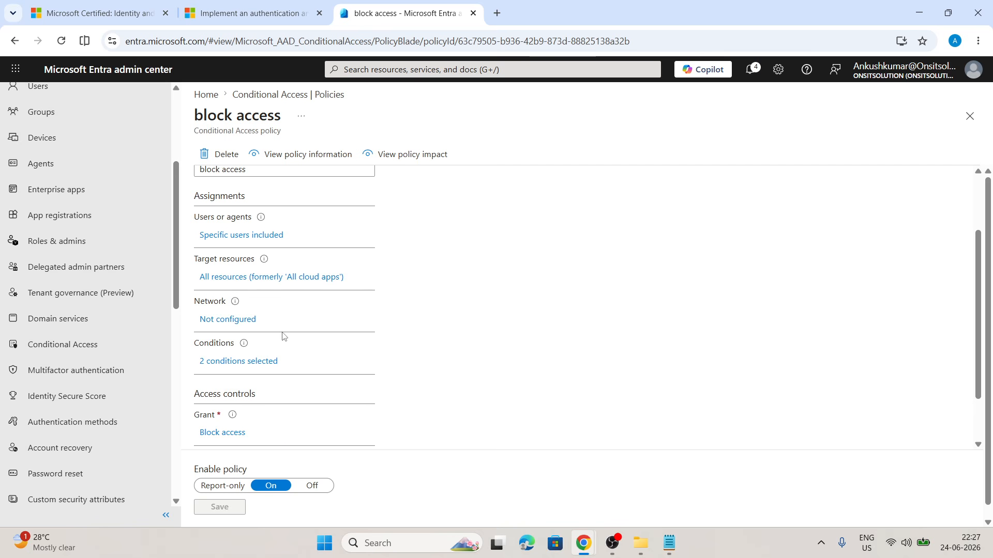
pyautogui.scroll(2, 284, 337)
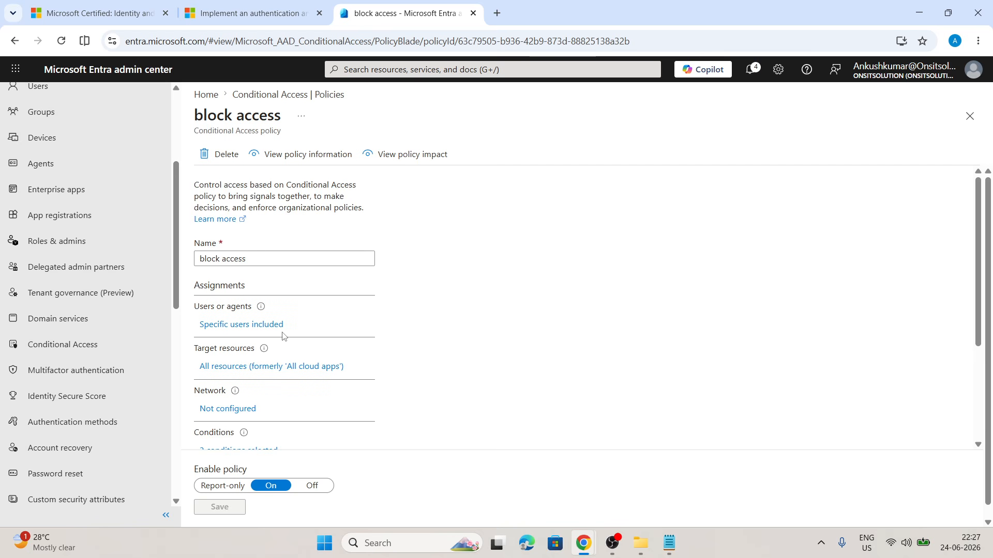
pyautogui.scroll(-2, 284, 337)
pyautogui.click(233, 323)
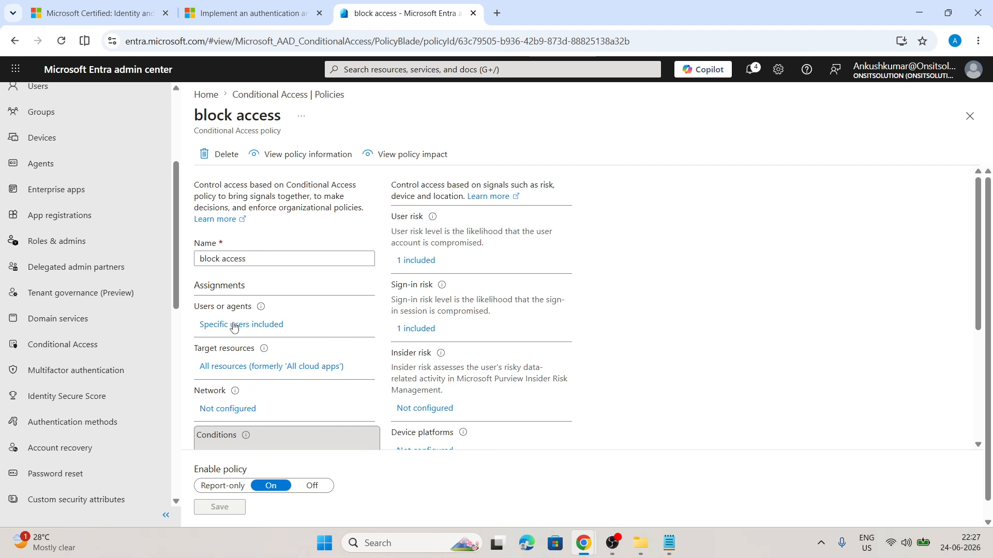
pyautogui.click(416, 260)
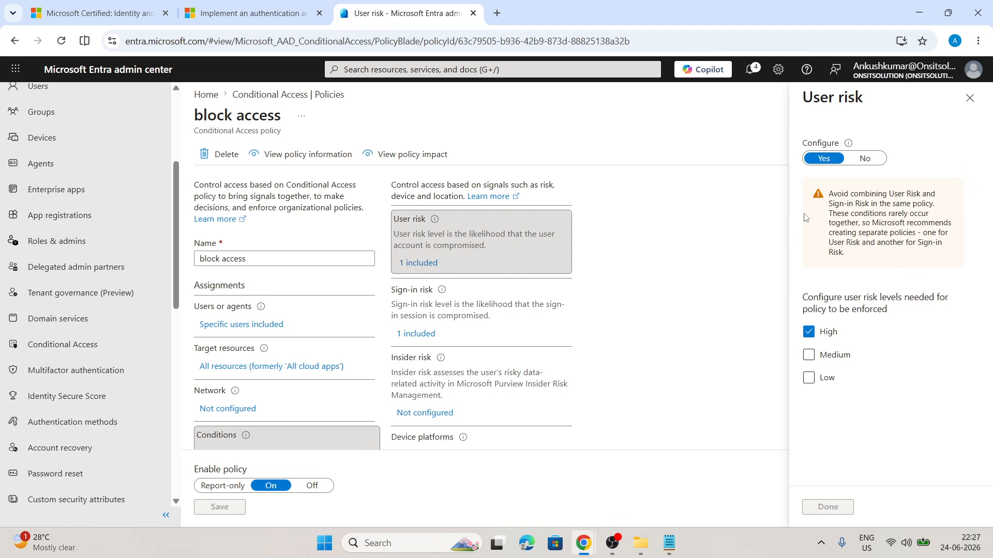
pyautogui.click(873, 165)
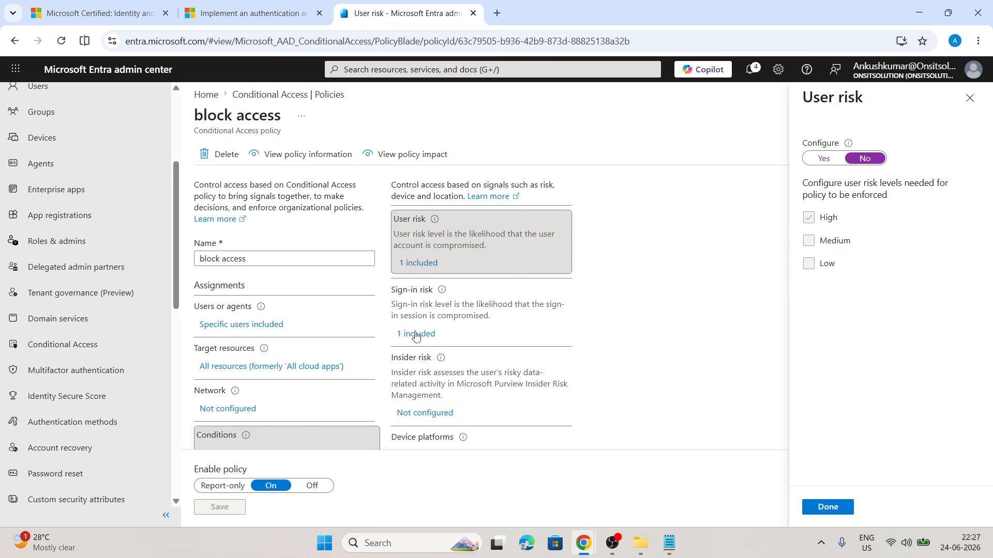
pyautogui.click(830, 510)
# Turn off the sign-in risk condition and save the block access policy.
pyautogui.click(418, 331)
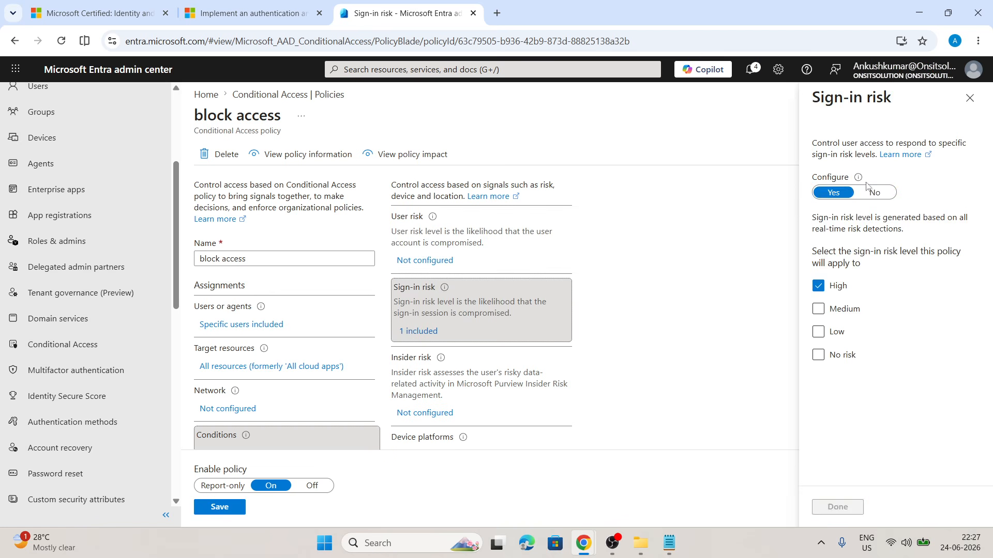
pyautogui.click(875, 192)
pyautogui.click(839, 507)
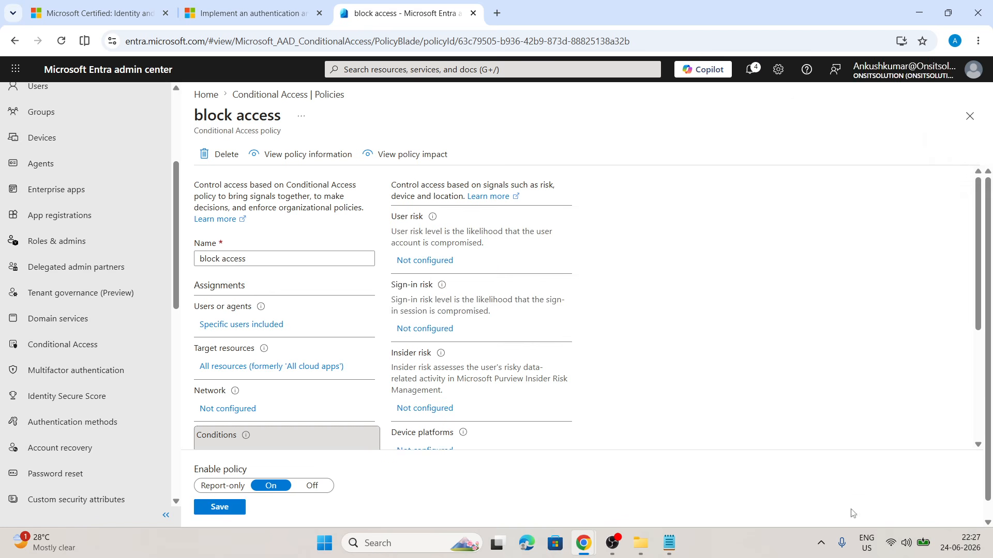
pyautogui.click(230, 508)
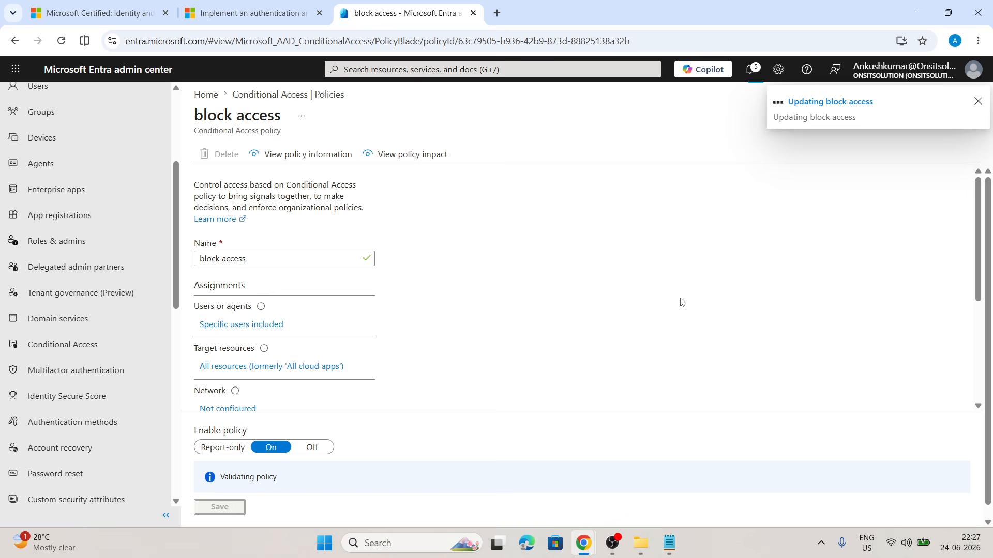
# Open a new incognito browser window and go to portal.azure.com.
pyautogui.moveTo(583, 544)
pyautogui.click(645, 474)
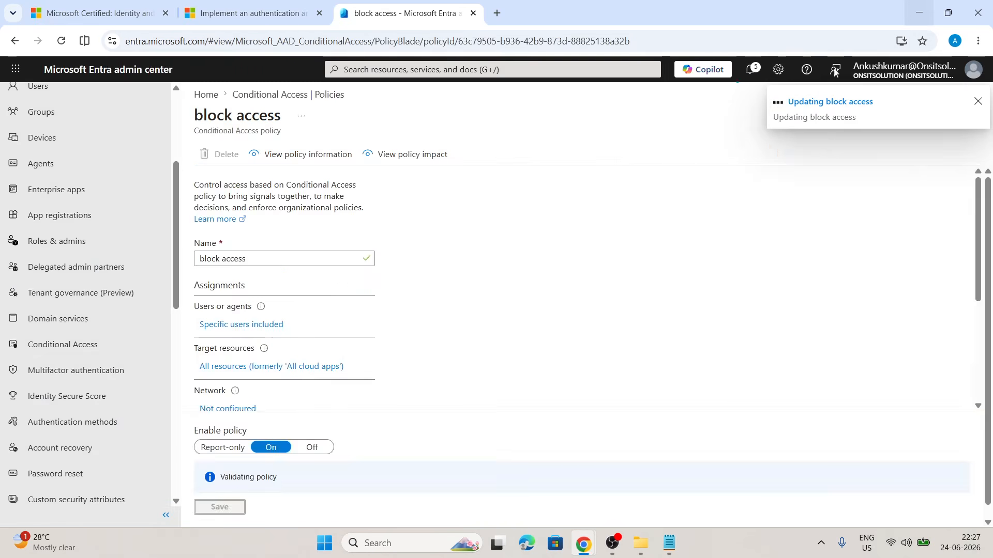
pyautogui.click(919, 12)
pyautogui.click(978, 41)
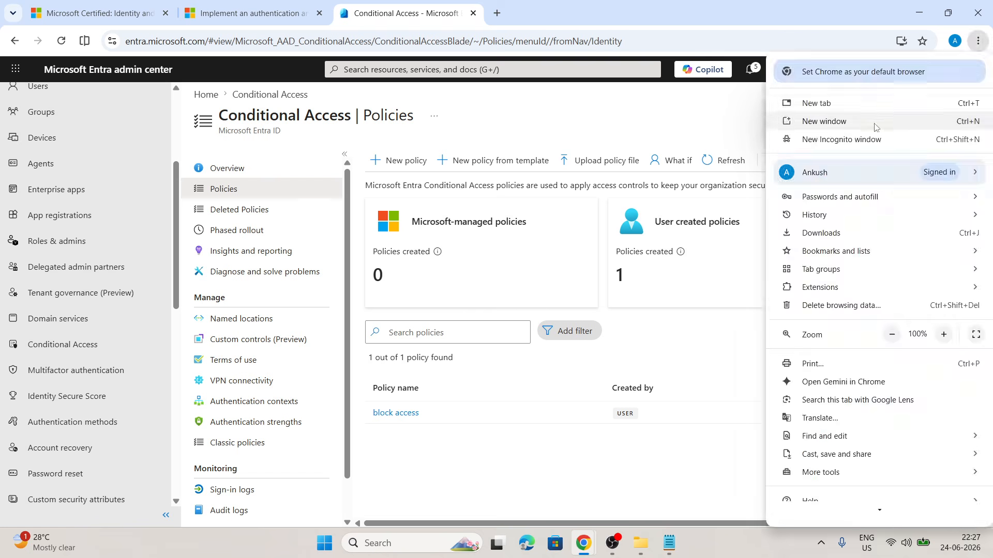
pyautogui.click(838, 124)
pyautogui.write('por')
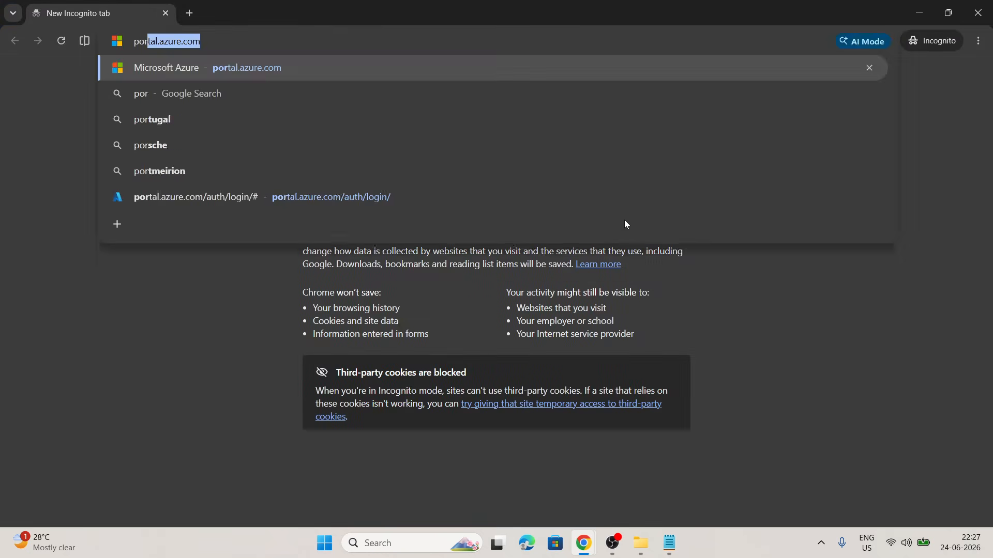
pyautogui.press('Return')
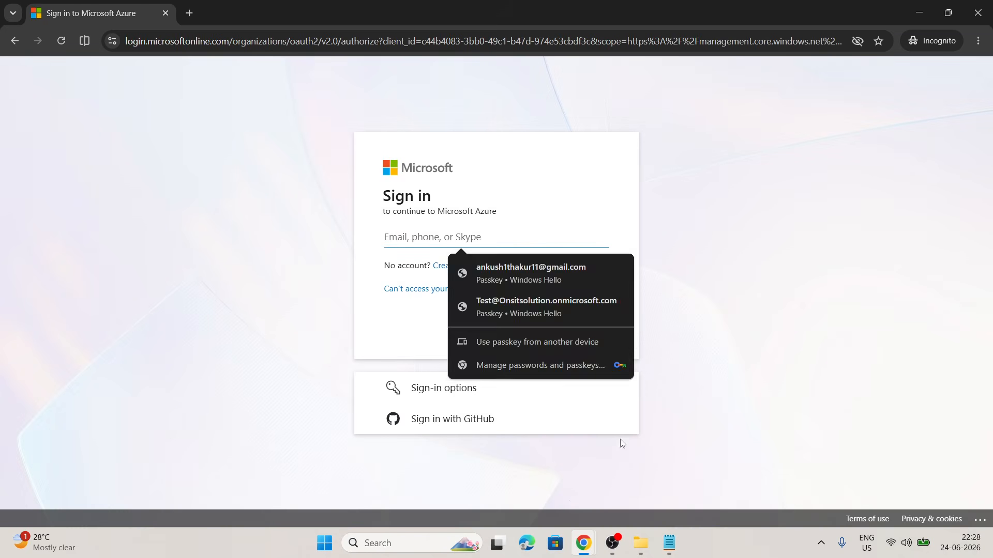
# Enter the test user's e-mail address, copied from the notes file, on the Microsoft sign-in page and continue.
pyautogui.click(530, 305)
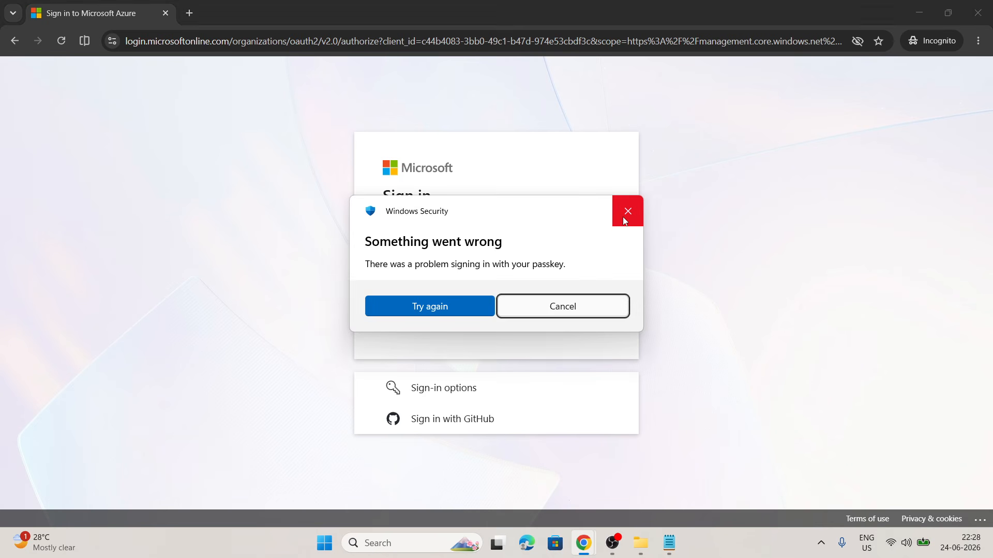
pyautogui.click(627, 211)
pyautogui.click(669, 543)
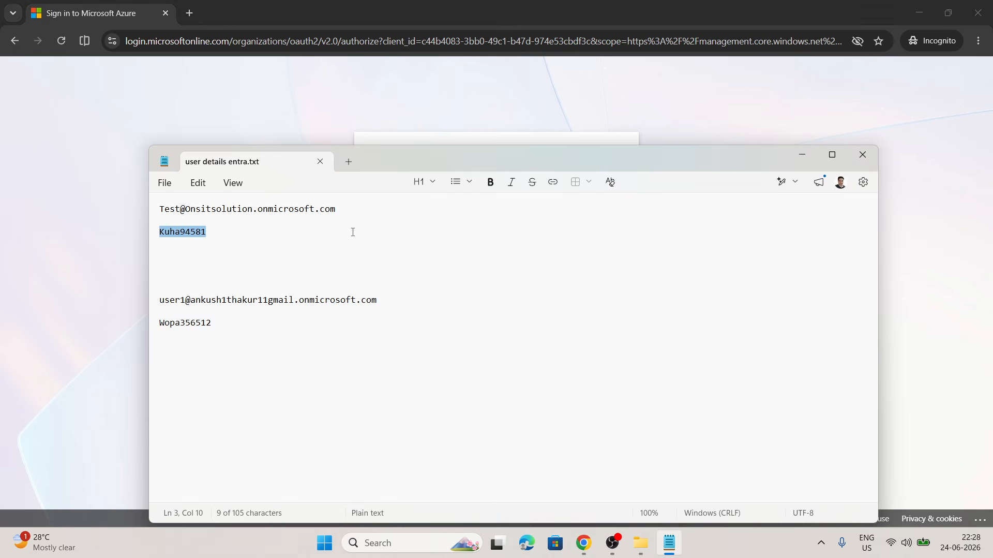
pyautogui.moveTo(341, 220); pyautogui.dragTo(162, 196)
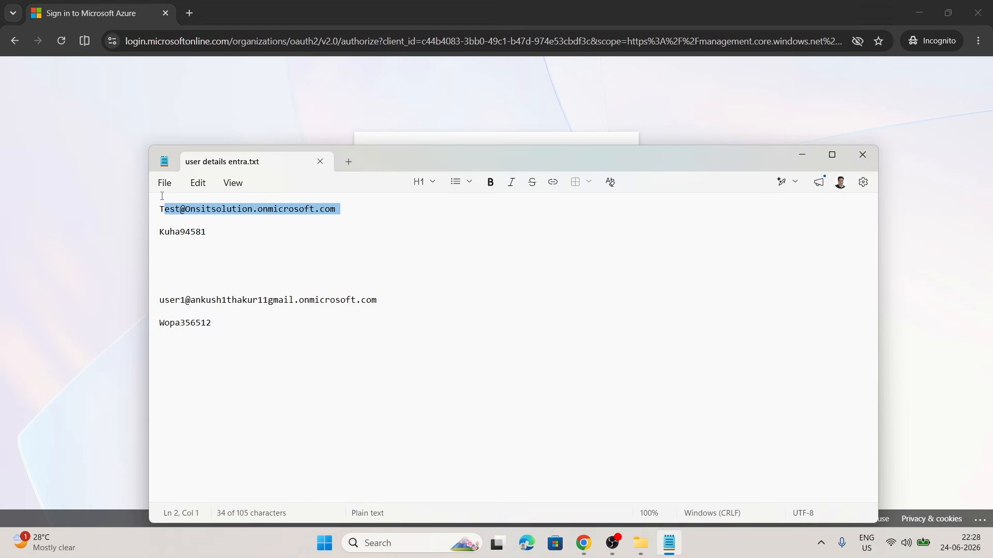
pyautogui.click(95, 205)
pyautogui.click(466, 237)
pyautogui.hotkey('ctrl', 'v')
pyautogui.click(558, 319)
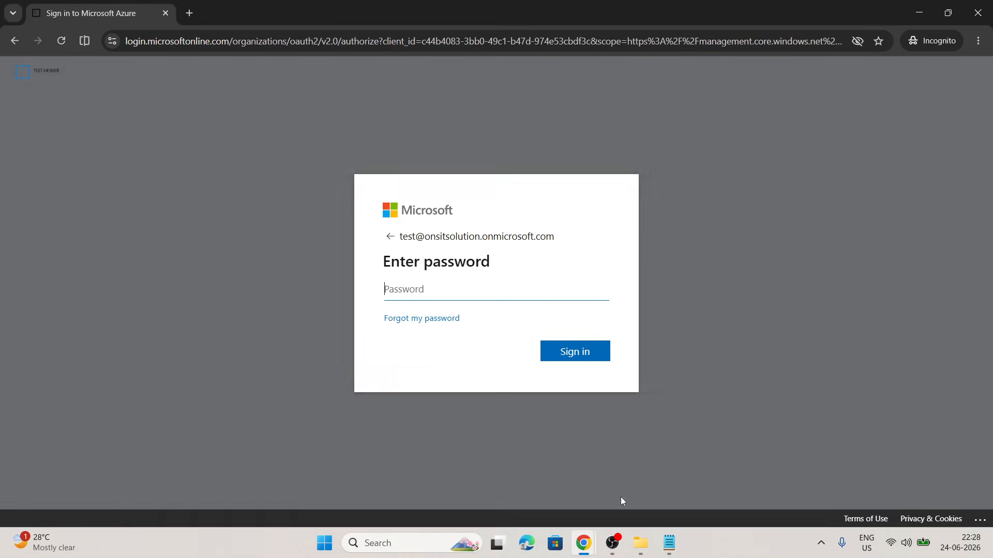
# Copy the test user's password from the notes file, enter it in the password field and sign in.
pyautogui.click(669, 543)
pyautogui.doubleClick(180, 239)
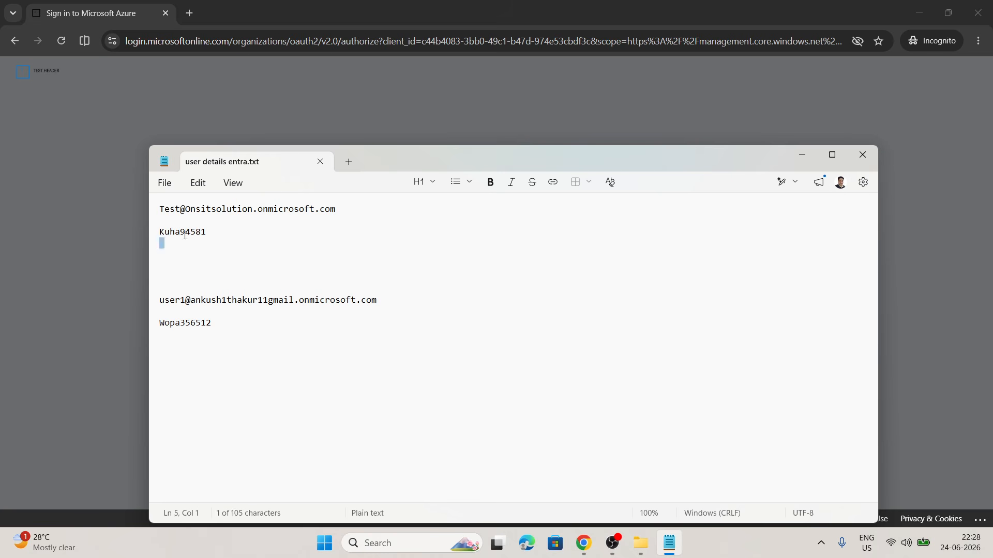
pyautogui.doubleClick(188, 233)
pyautogui.hotkey('ctrl', 'c')
pyautogui.click(94, 254)
pyautogui.click(457, 283)
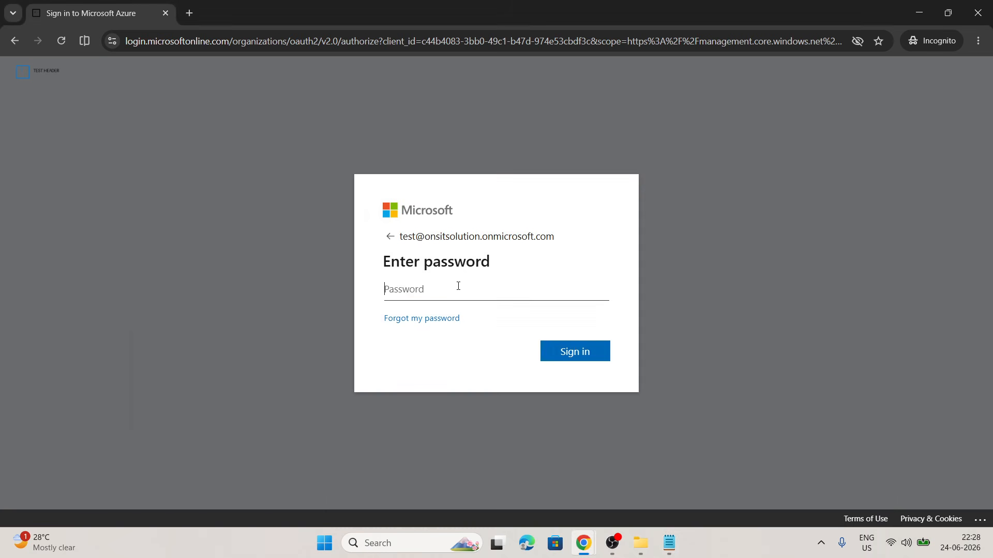
pyautogui.hotkey('ctrl', 'v')
pyautogui.click(576, 352)
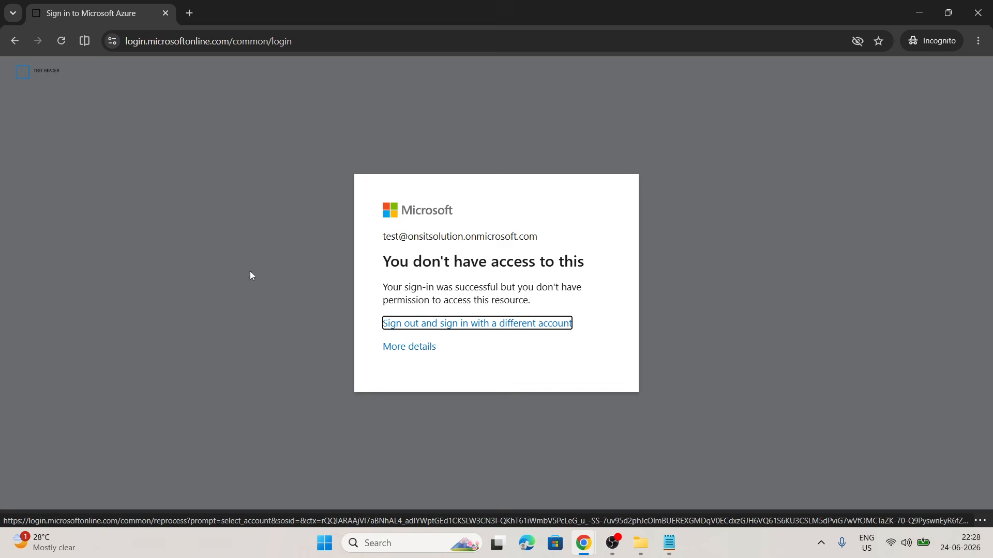
# Switch back to the Conditional Access policies page and open the What if tool.
pyautogui.moveTo(583, 543)
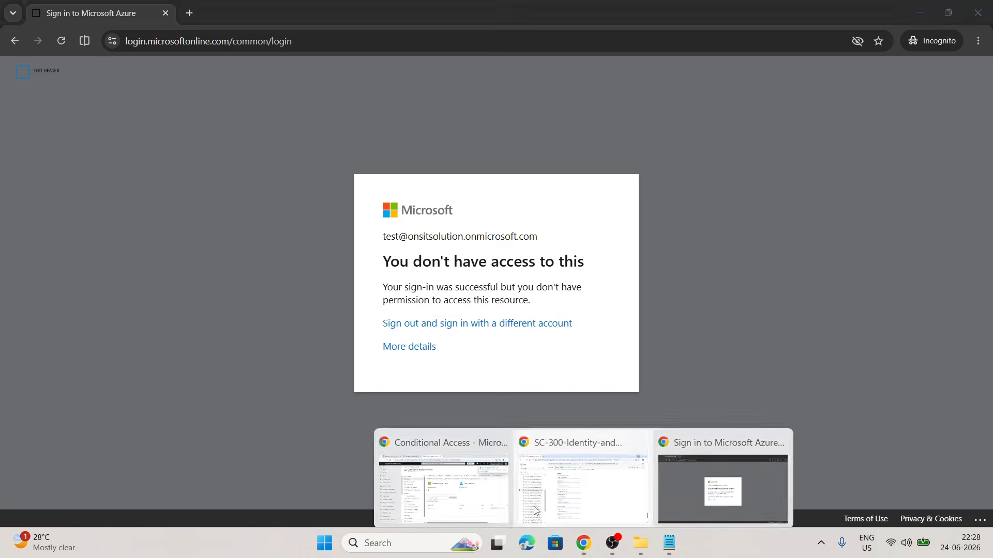
pyautogui.click(443, 472)
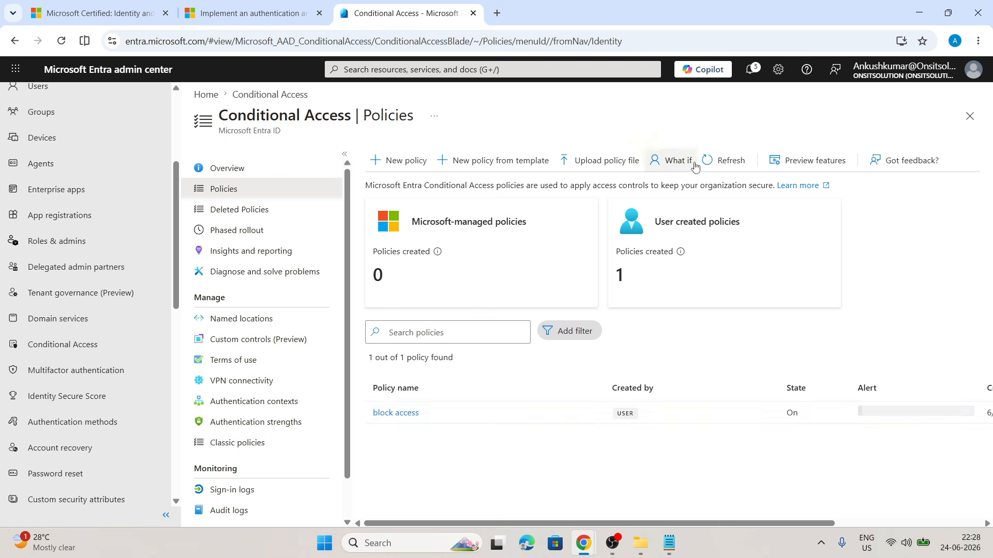
pyautogui.click(672, 160)
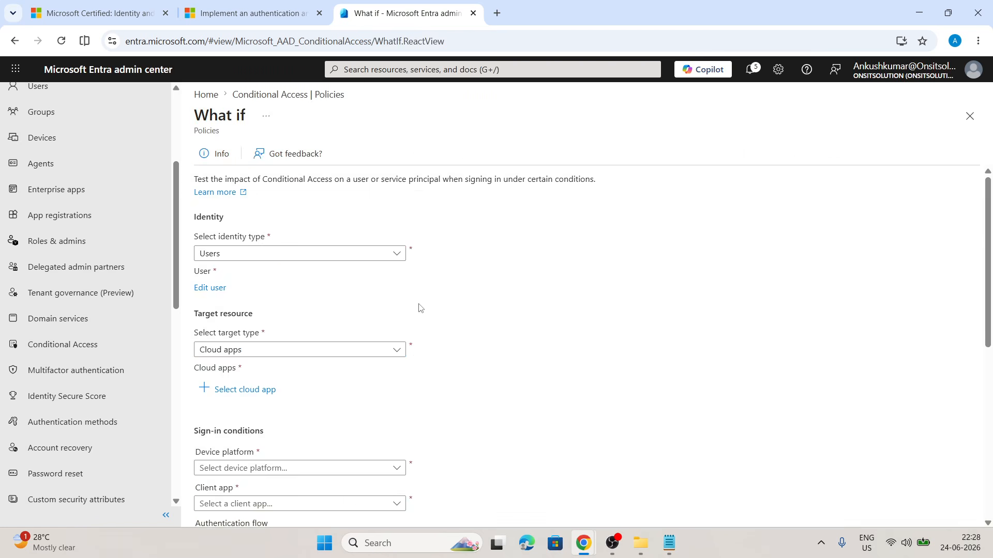
pyautogui.scroll(-7, 437, 309)
pyautogui.scroll(5, 419, 308)
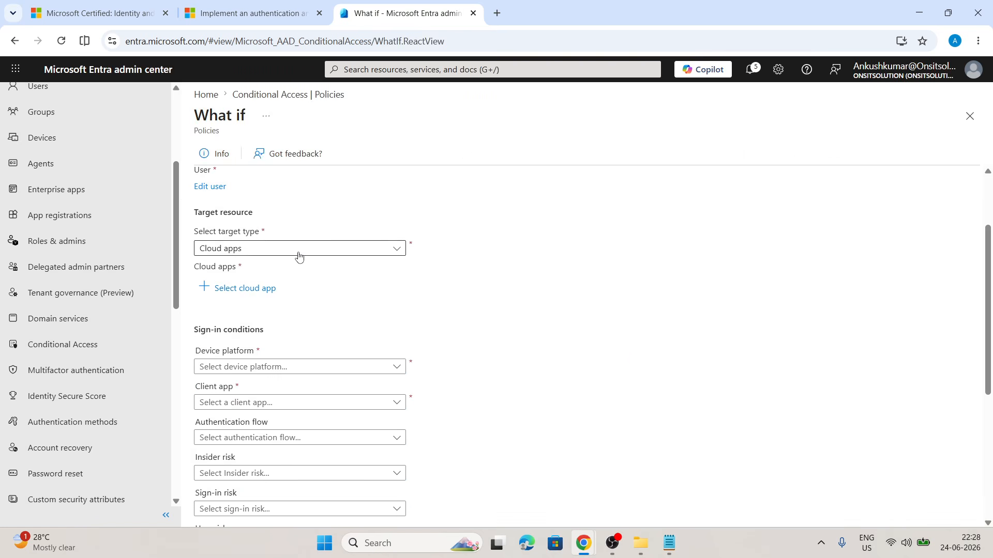
pyautogui.click(251, 250)
pyautogui.click(250, 251)
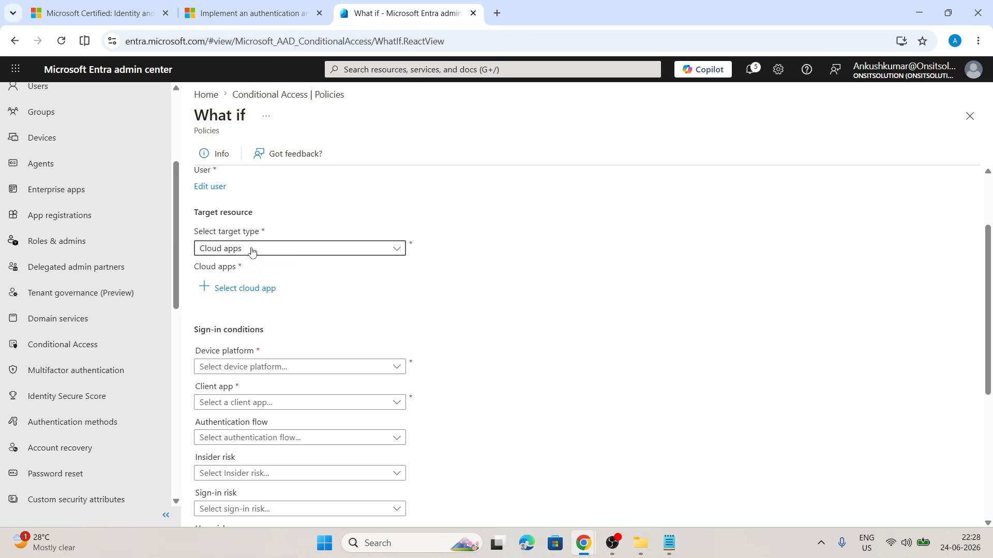
# Keep the identity type as Users and select the test user in the What if tool.
pyautogui.scroll(1, 271, 231)
pyautogui.click(230, 222)
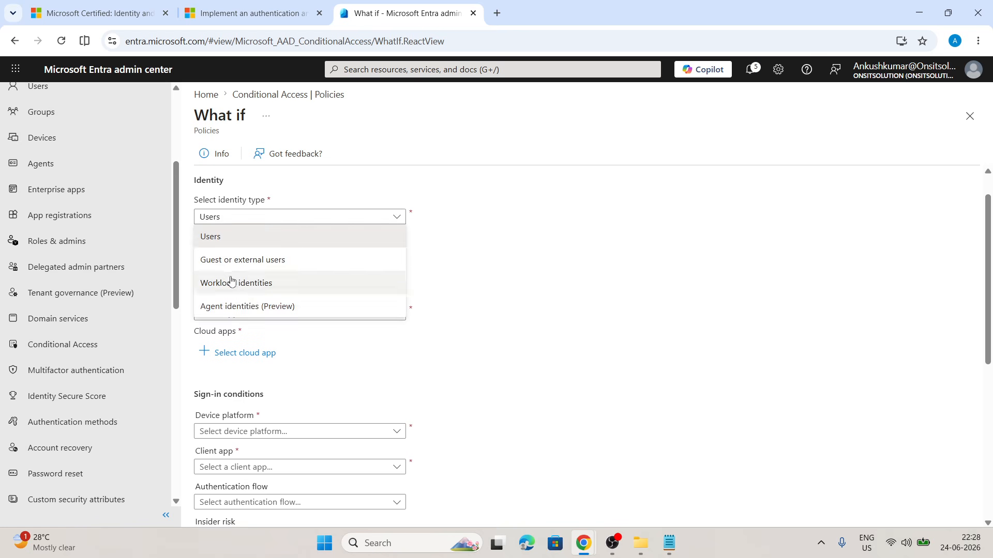
pyautogui.click(234, 238)
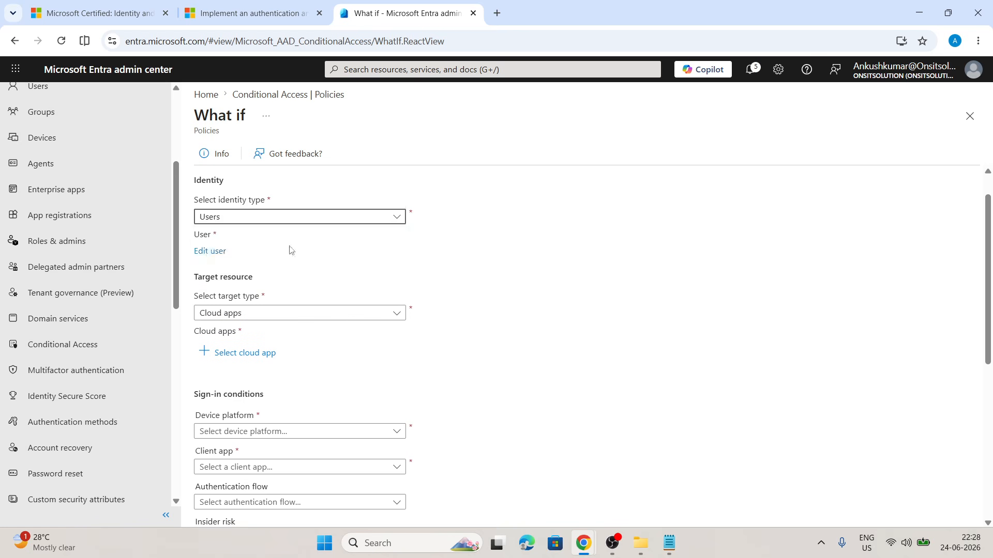
pyautogui.click(210, 251)
pyautogui.click(327, 197)
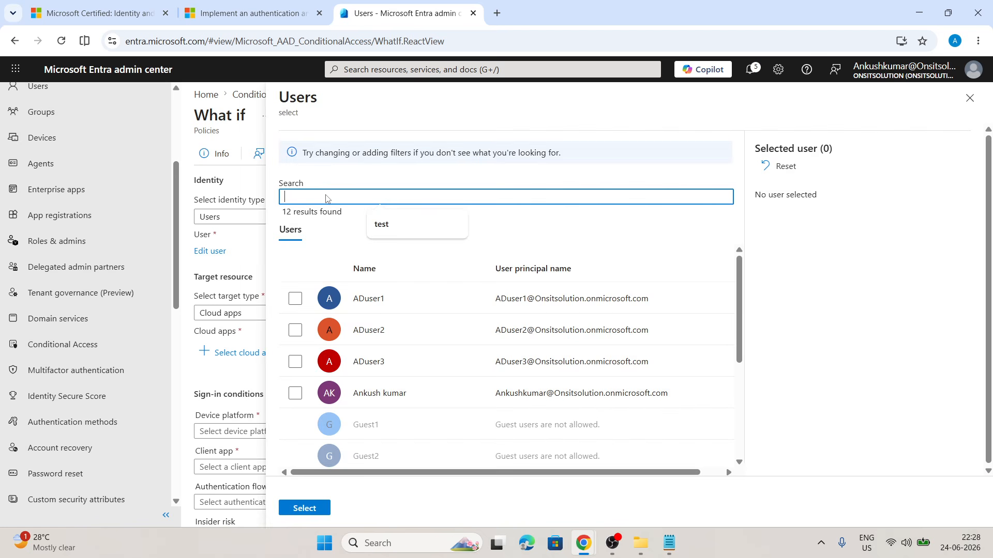
pyautogui.click(388, 224)
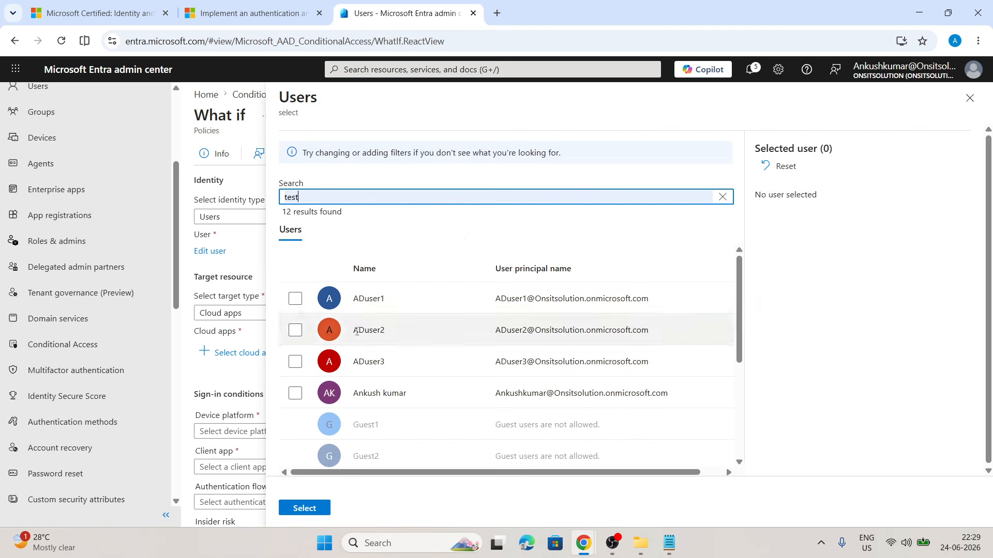
pyautogui.click(296, 298)
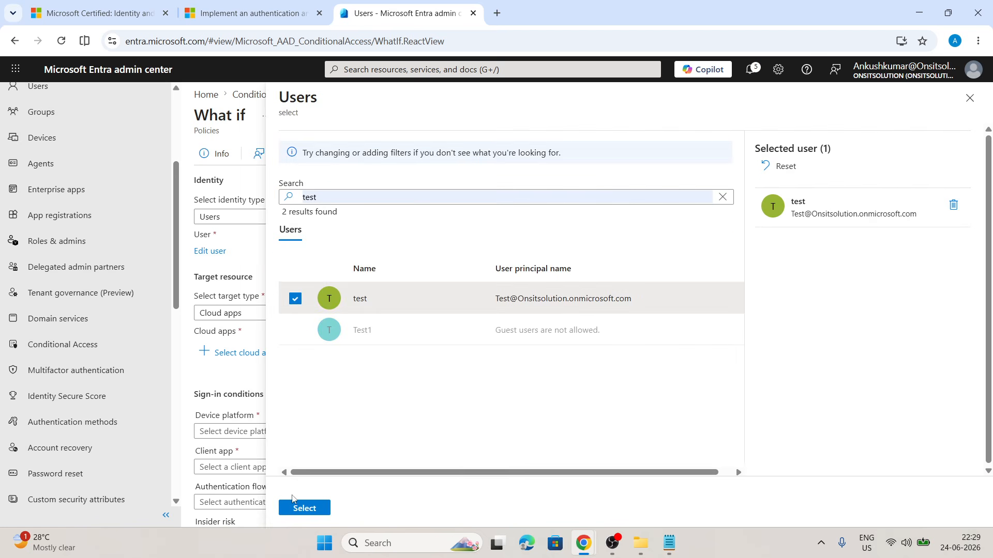
pyautogui.click(300, 507)
# Set the device platform sign-in condition to Windows.
pyautogui.scroll(-1, 247, 291)
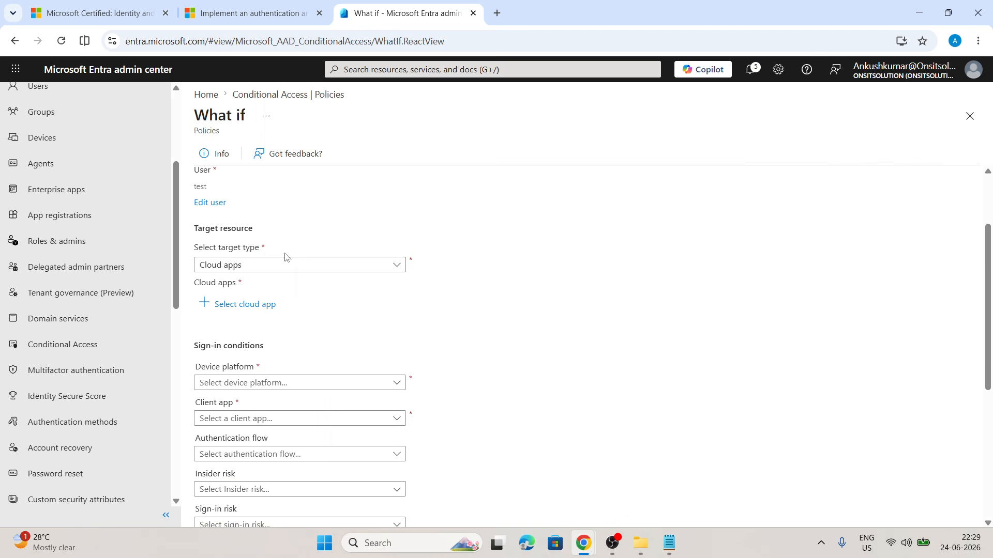
pyautogui.scroll(-2, 335, 325)
pyautogui.click(268, 256)
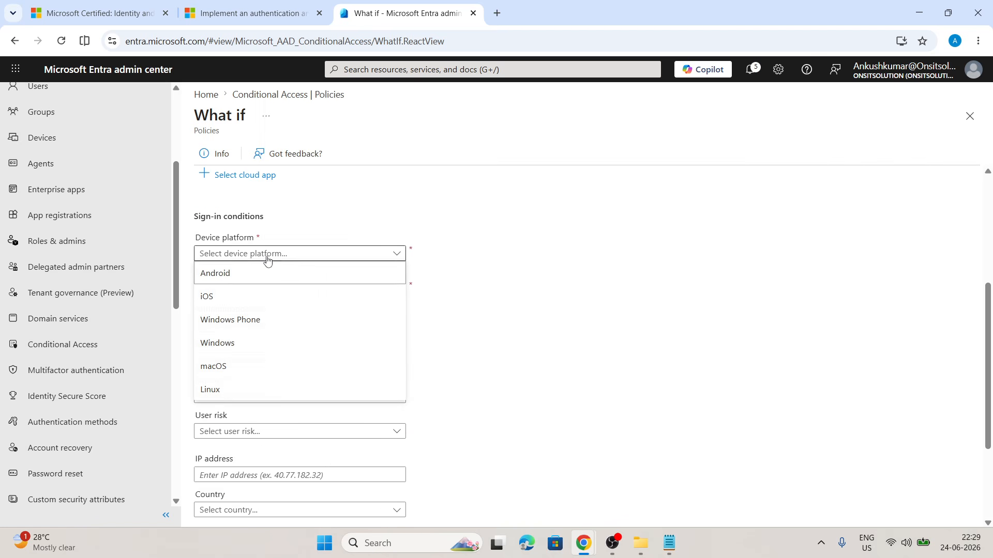
pyautogui.click(267, 256)
pyautogui.click(268, 256)
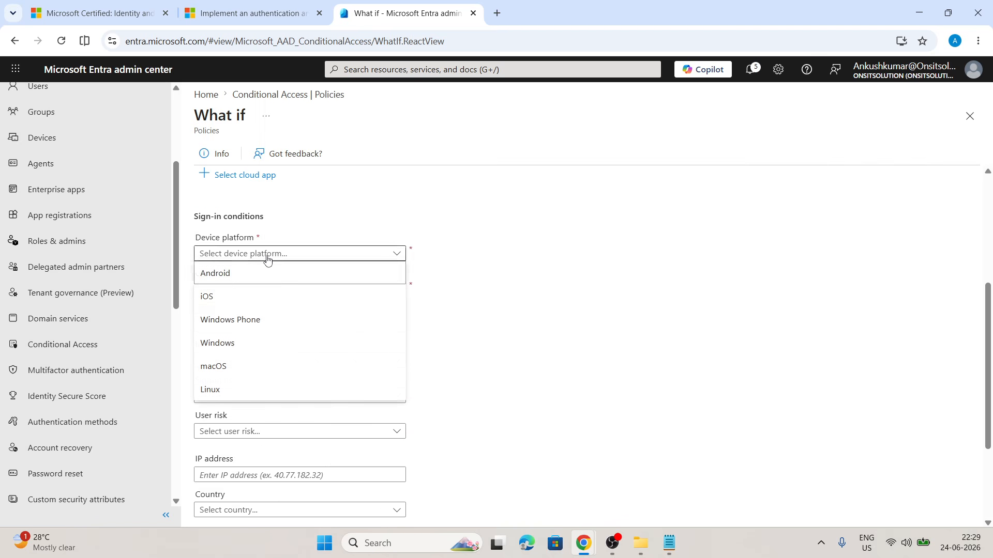
pyautogui.click(216, 344)
# Set the client app sign-in condition to Browser.
pyautogui.click(276, 292)
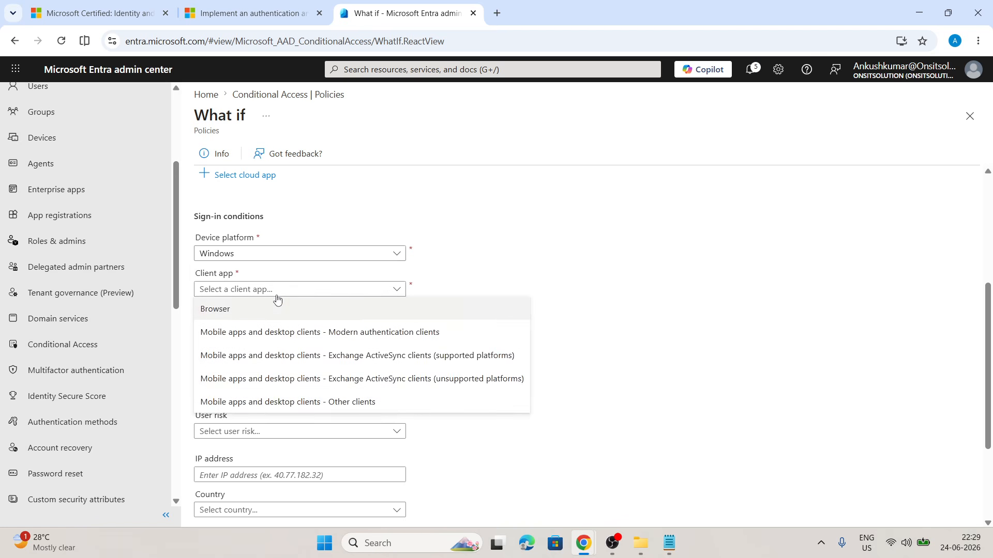
pyautogui.click(277, 294)
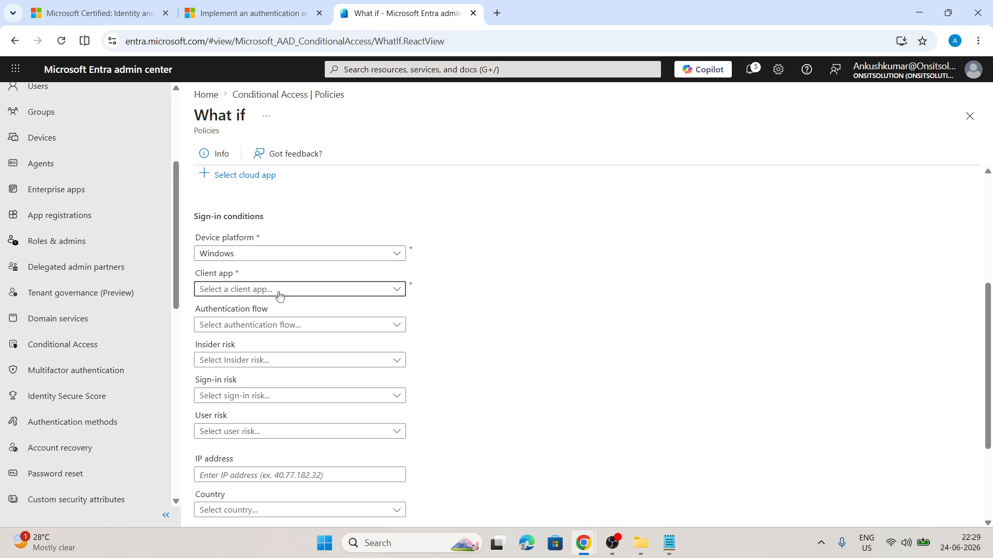
pyautogui.click(230, 289)
pyautogui.click(203, 317)
# Add a device filter with the property isCompliant and the value True.
pyautogui.scroll(-3, 460, 282)
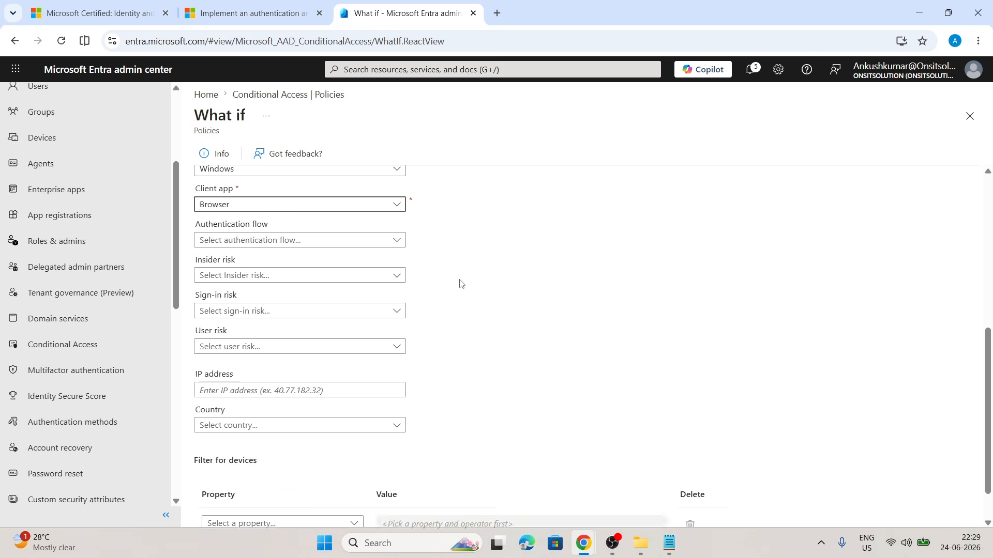
pyautogui.scroll(-1, 460, 282)
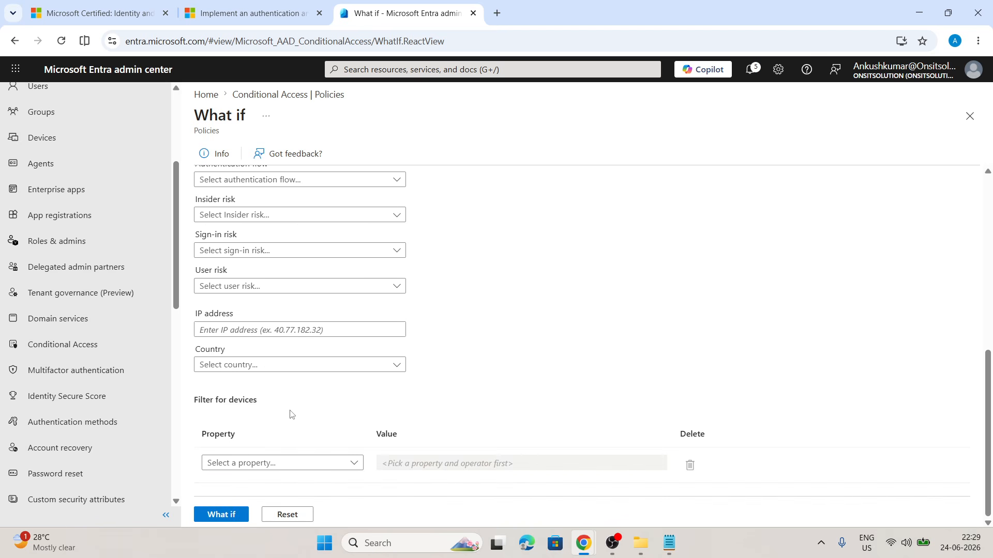
pyautogui.click(279, 463)
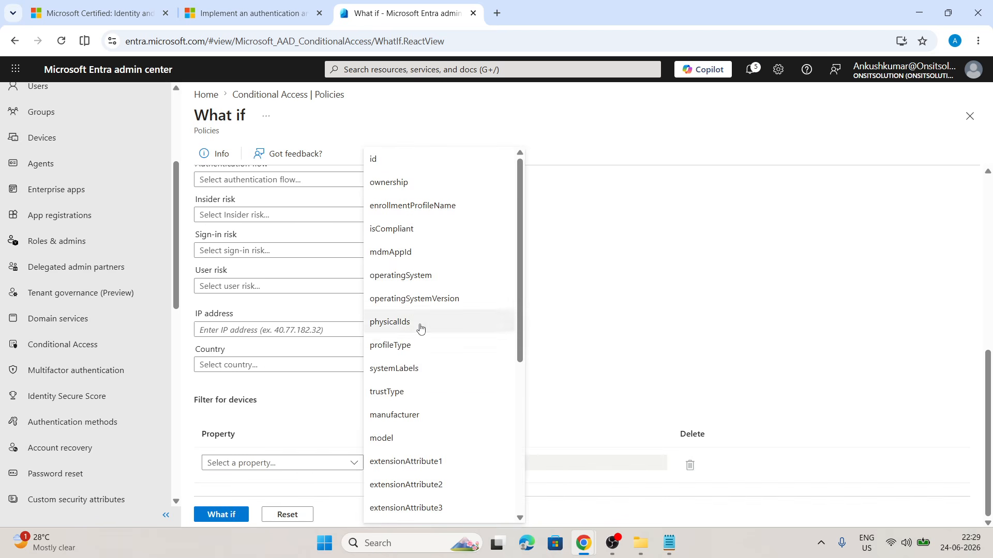
pyautogui.scroll(-5, 420, 329)
pyautogui.scroll(5, 420, 328)
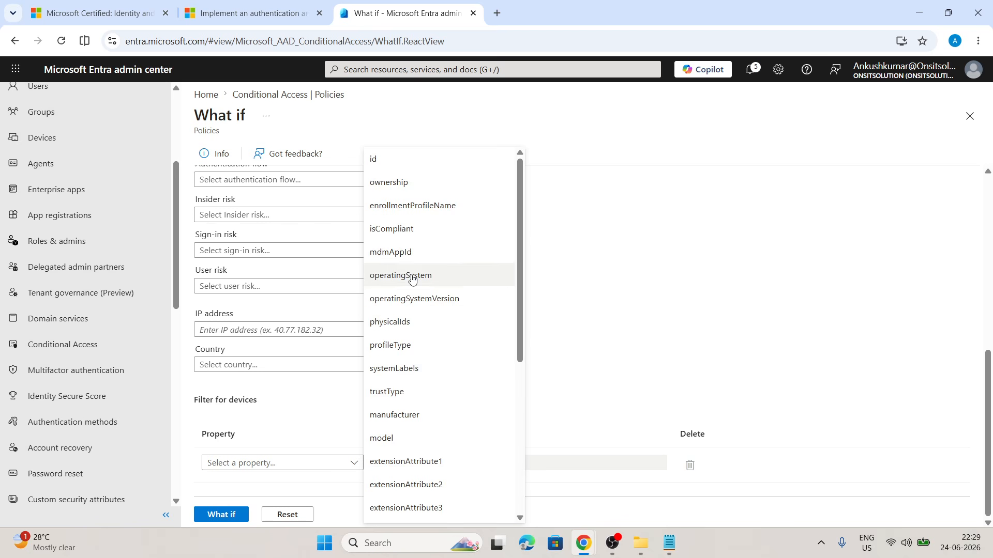
pyautogui.click(412, 231)
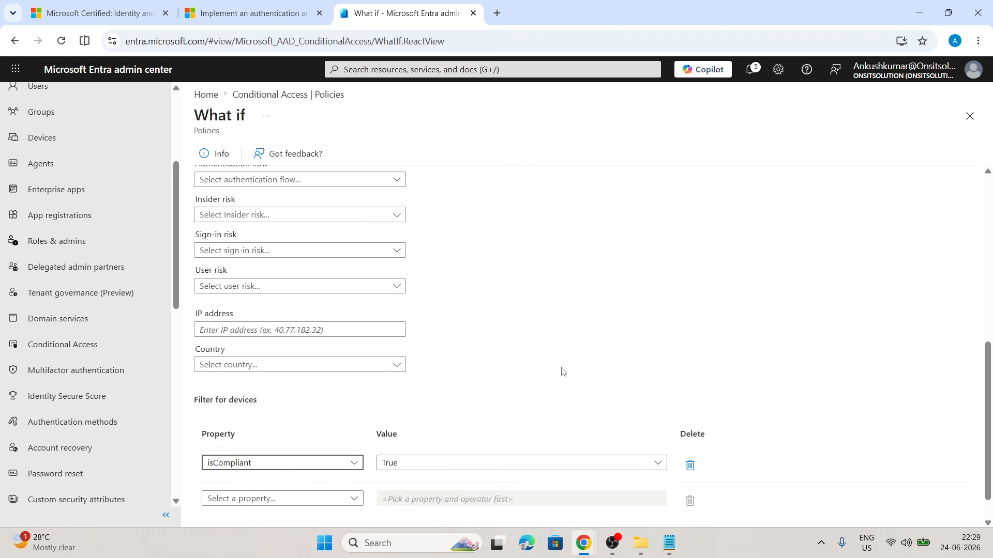
pyautogui.click(567, 468)
pyautogui.click(429, 340)
# Run the What if evaluation with the configured conditions.
pyautogui.scroll(-1, 362, 343)
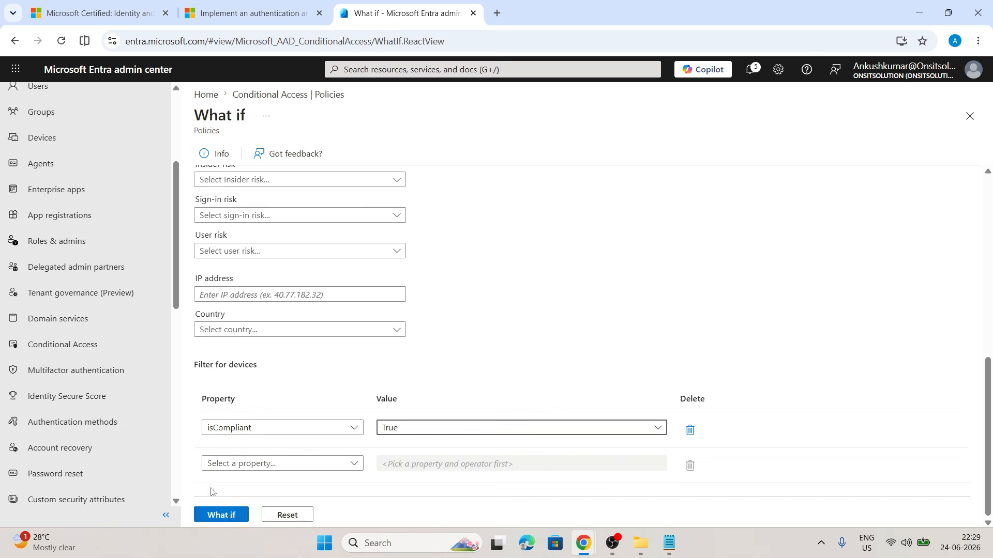
pyautogui.scroll(7, 308, 349)
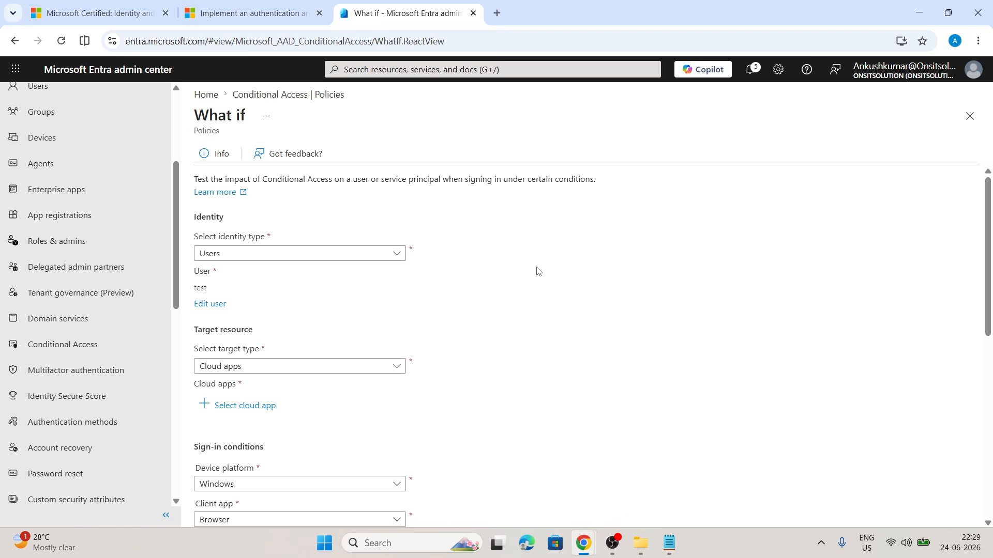
pyautogui.scroll(-8, 336, 261)
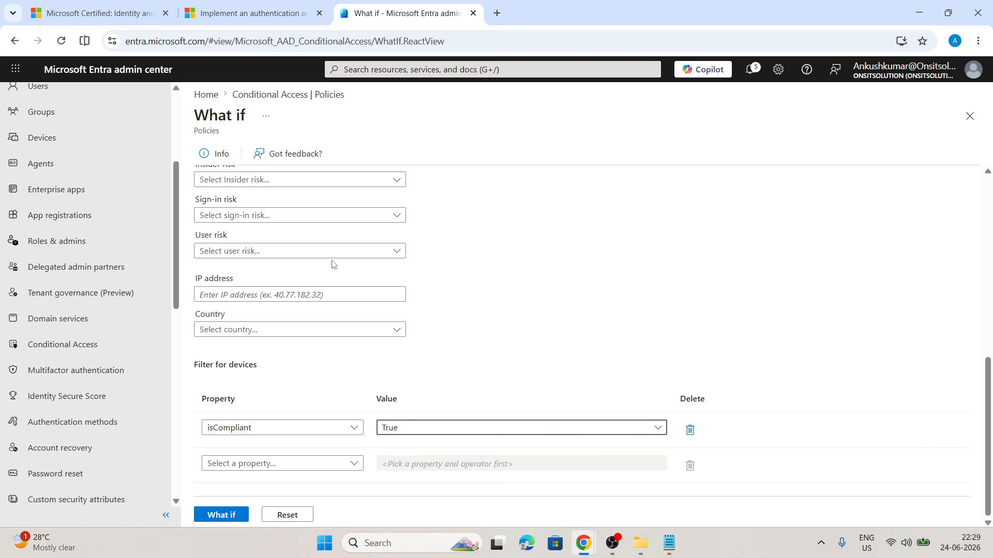
pyautogui.click(218, 513)
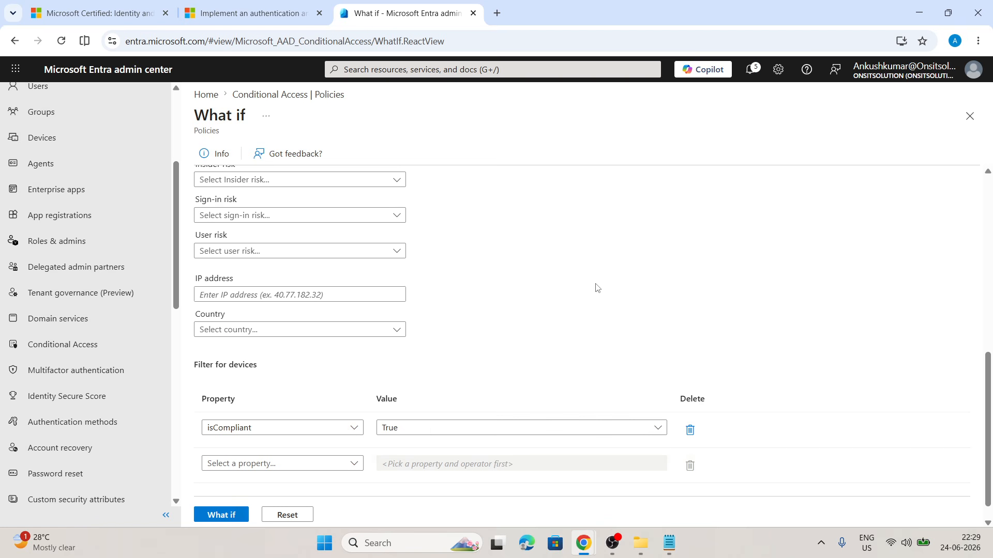
pyautogui.scroll(10, 598, 288)
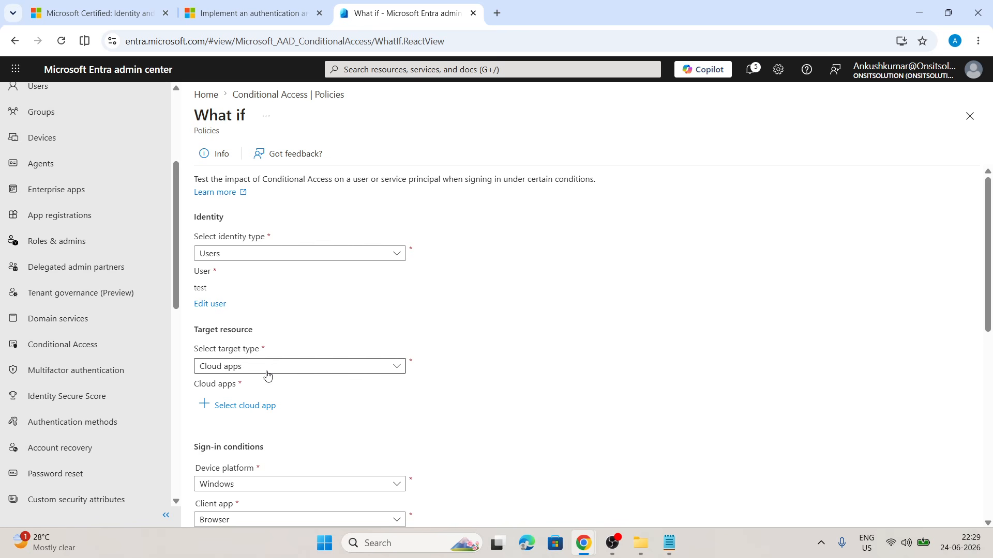
pyautogui.scroll(-1, 514, 209)
pyautogui.scroll(-10, 512, 210)
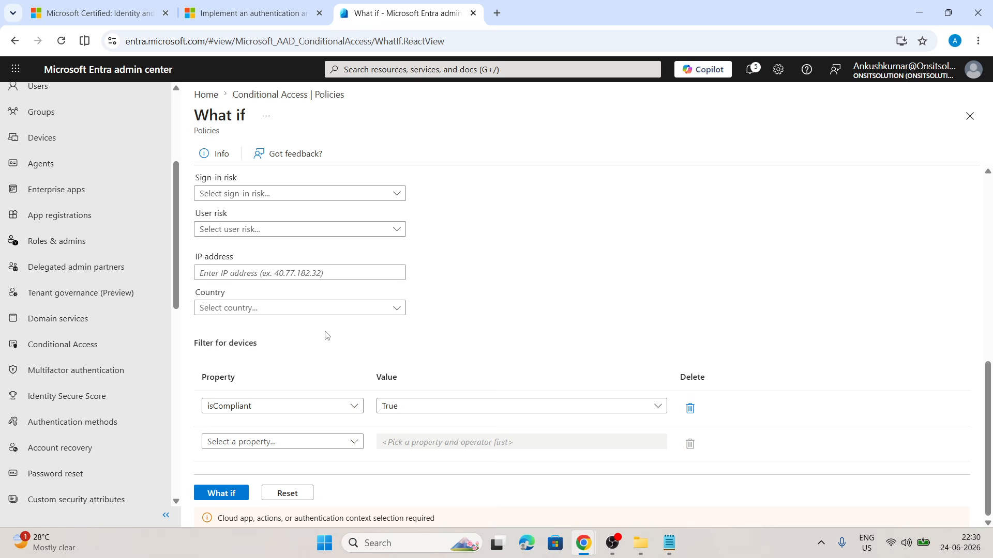
# Set the authentication flow to None.
pyautogui.click(308, 408)
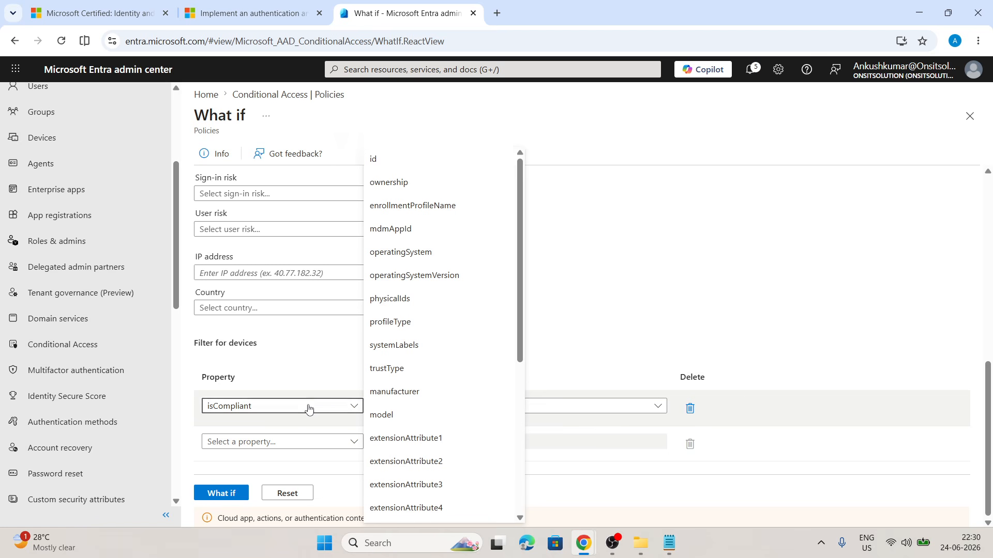
pyautogui.click(309, 409)
pyautogui.scroll(3, 335, 345)
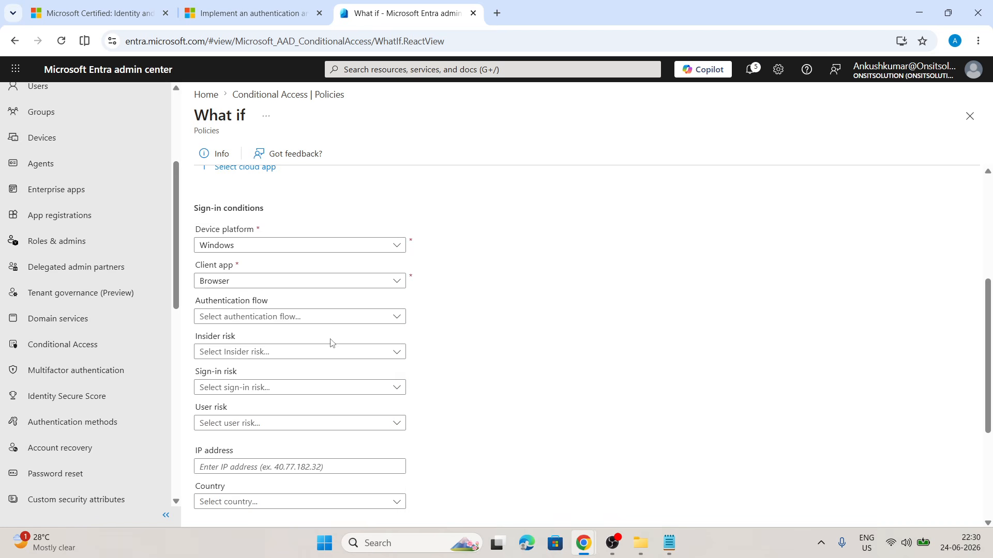
pyautogui.click(342, 319)
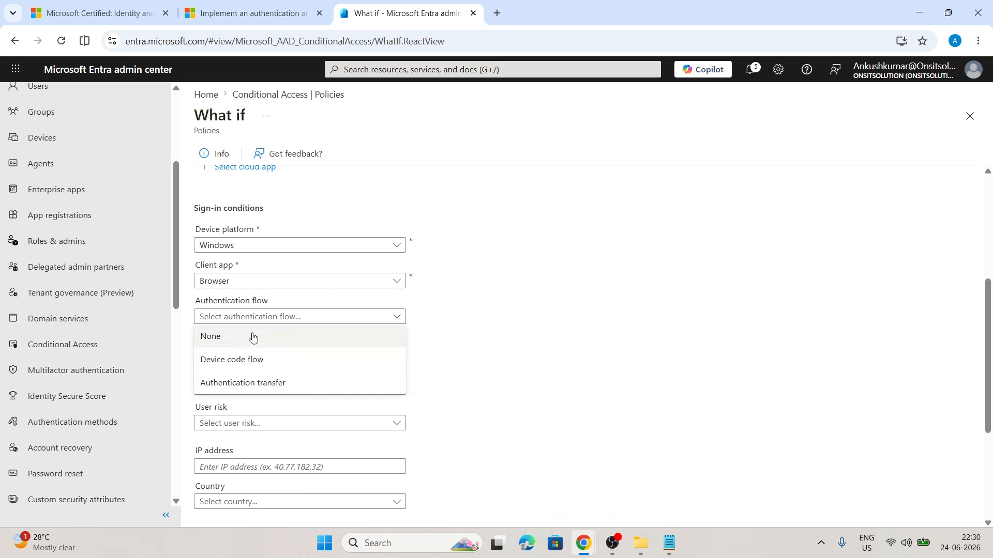
pyautogui.click(252, 337)
# Change the authentication flow to Device code flow.
pyautogui.scroll(-4, 293, 366)
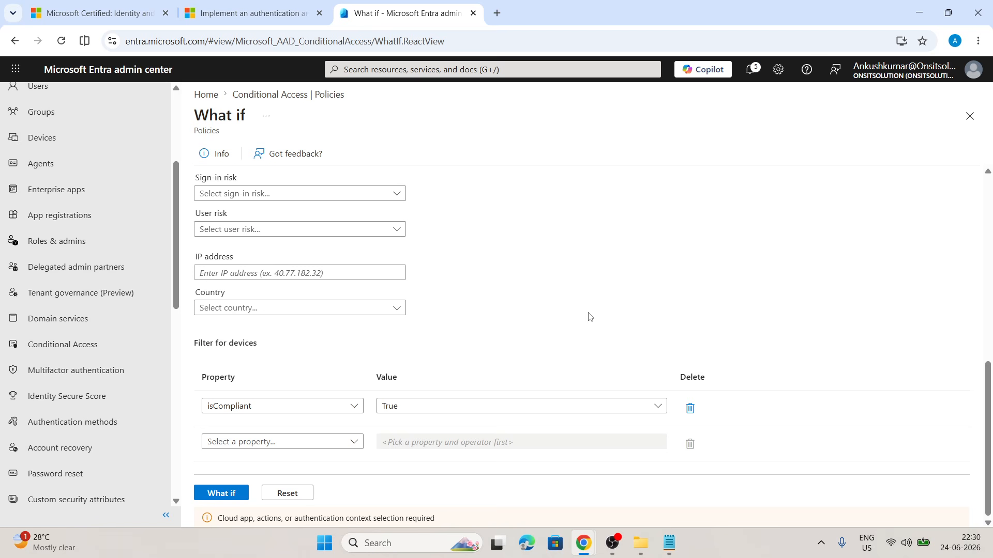
pyautogui.scroll(5, 340, 286)
pyautogui.scroll(-5, 340, 286)
pyautogui.scroll(1, 236, 272)
pyautogui.scroll(1, 328, 307)
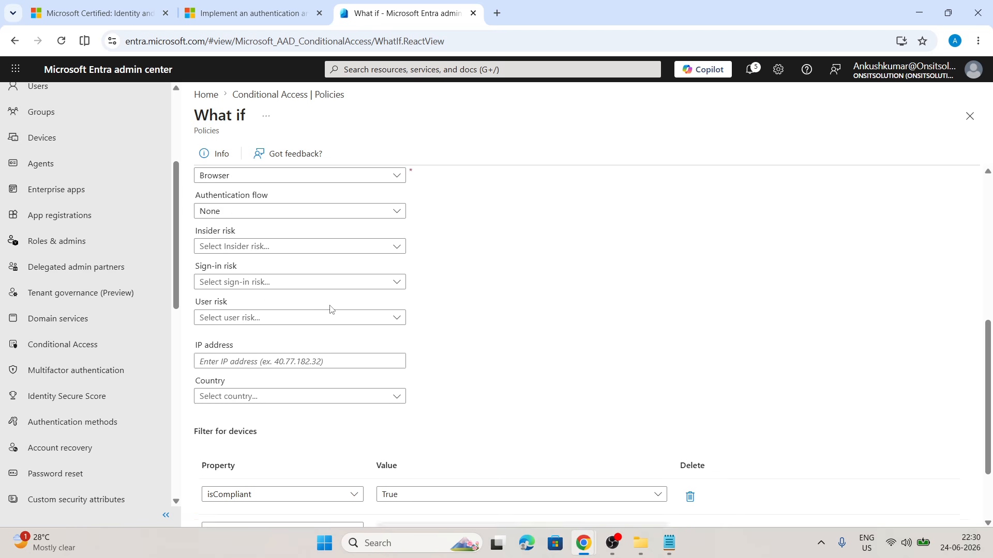
pyautogui.click(257, 251)
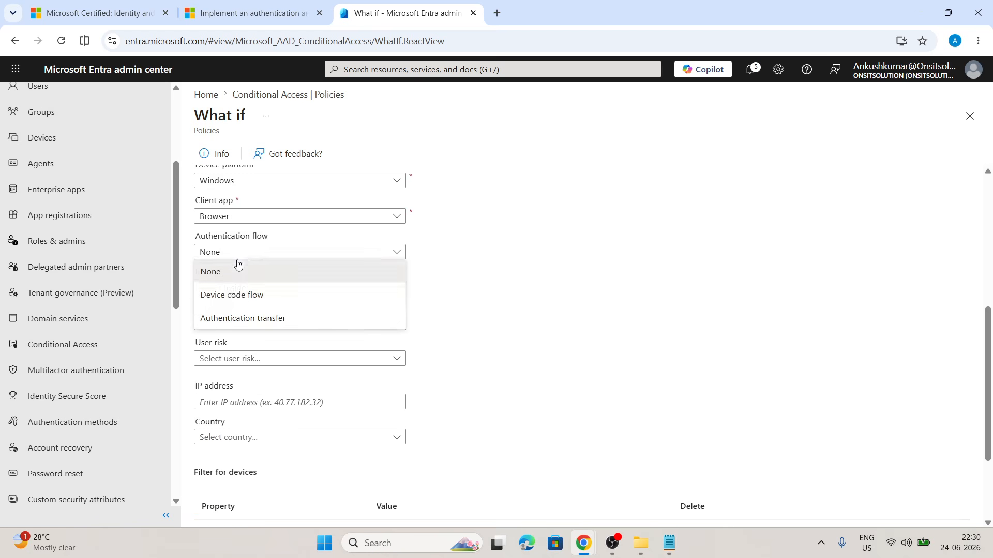
pyautogui.click(231, 294)
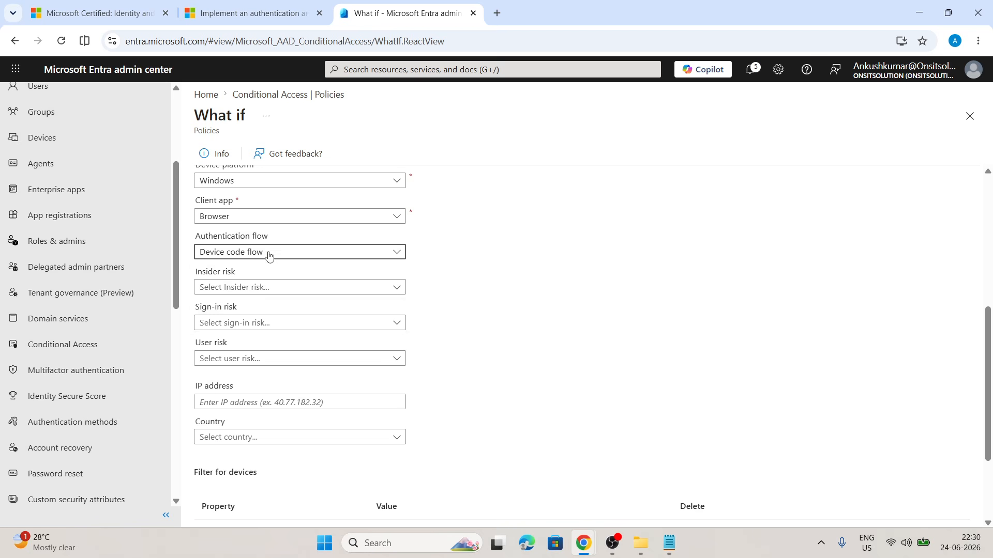
pyautogui.click(267, 256)
pyautogui.click(242, 302)
# Reset the What if form.
pyautogui.scroll(-2, 551, 359)
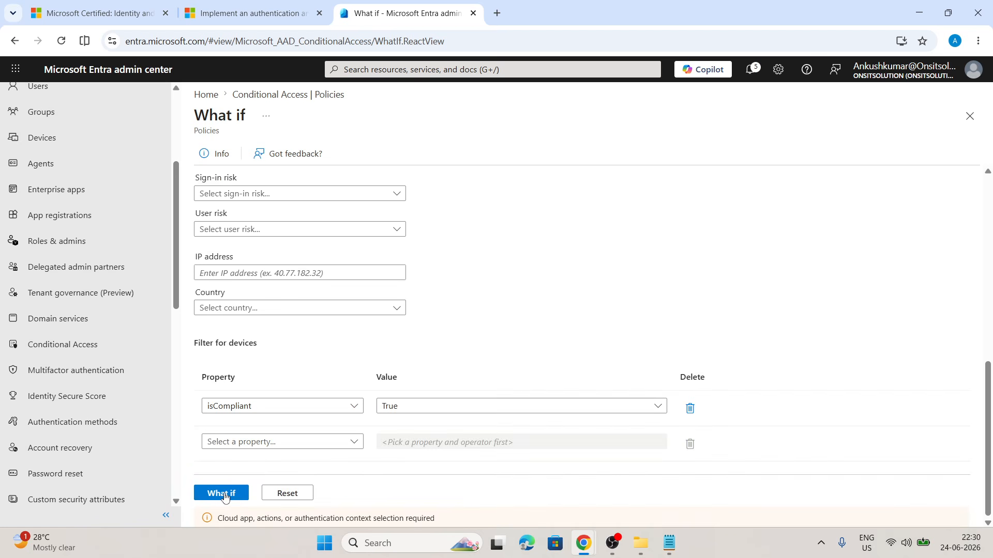
pyautogui.click(287, 494)
# Change the target resource type to User actions and choose Recover Account.
pyautogui.scroll(5, 282, 362)
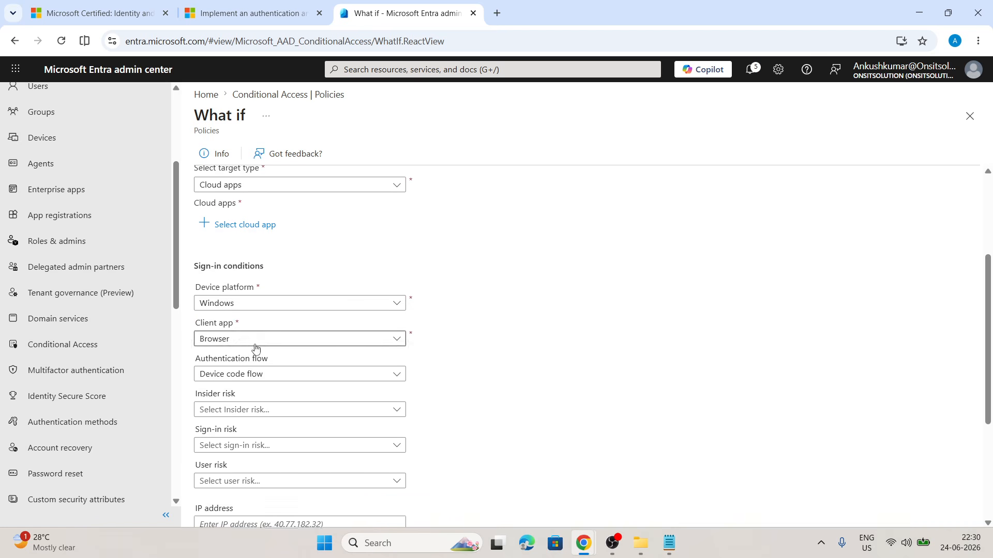
pyautogui.scroll(1, 253, 349)
pyautogui.click(276, 249)
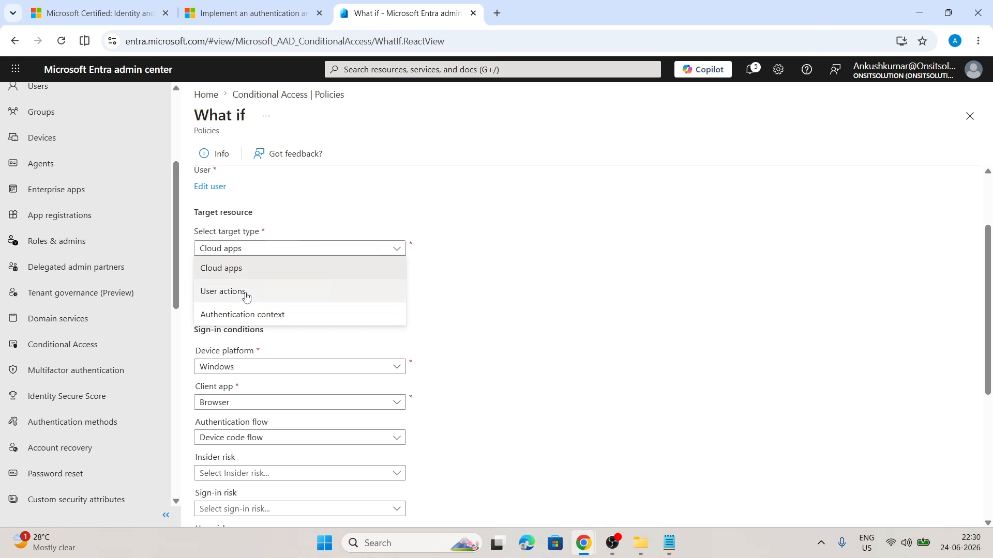
pyautogui.click(246, 292)
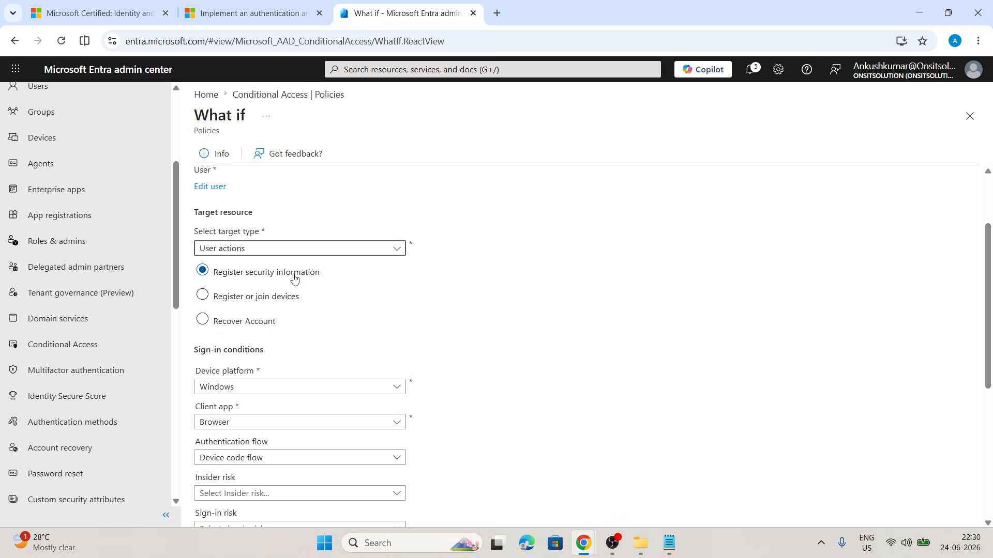
pyautogui.click(203, 320)
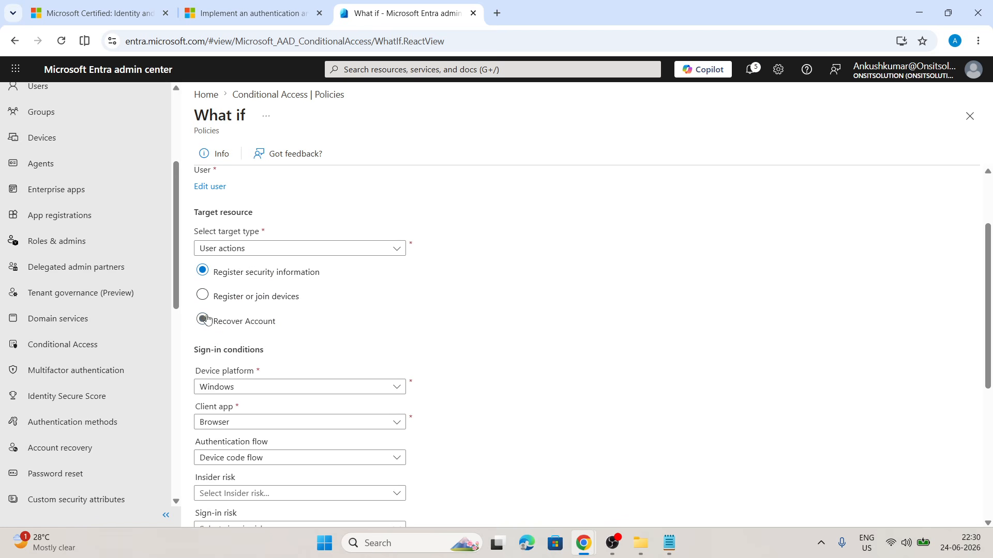
# Set the authentication flow back to None.
pyautogui.scroll(-5, 339, 305)
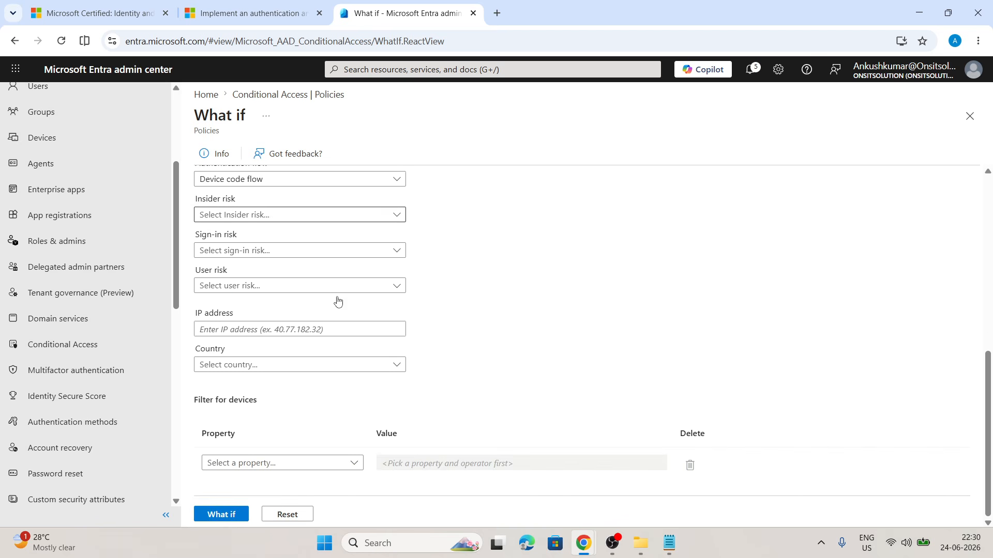
pyautogui.click(264, 181)
pyautogui.click(239, 198)
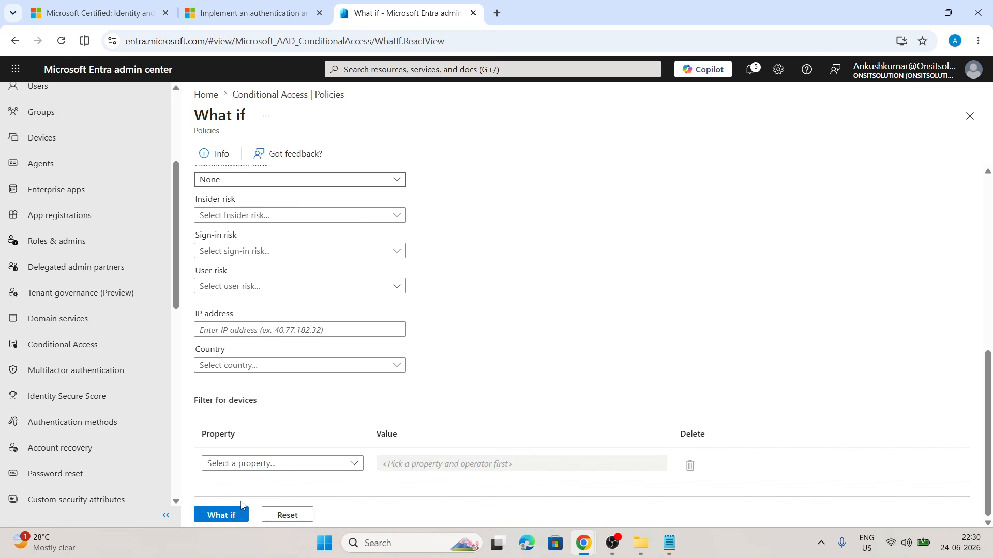
# Add a device filter with the property operatingSystem and the value windows.
pyautogui.click(320, 463)
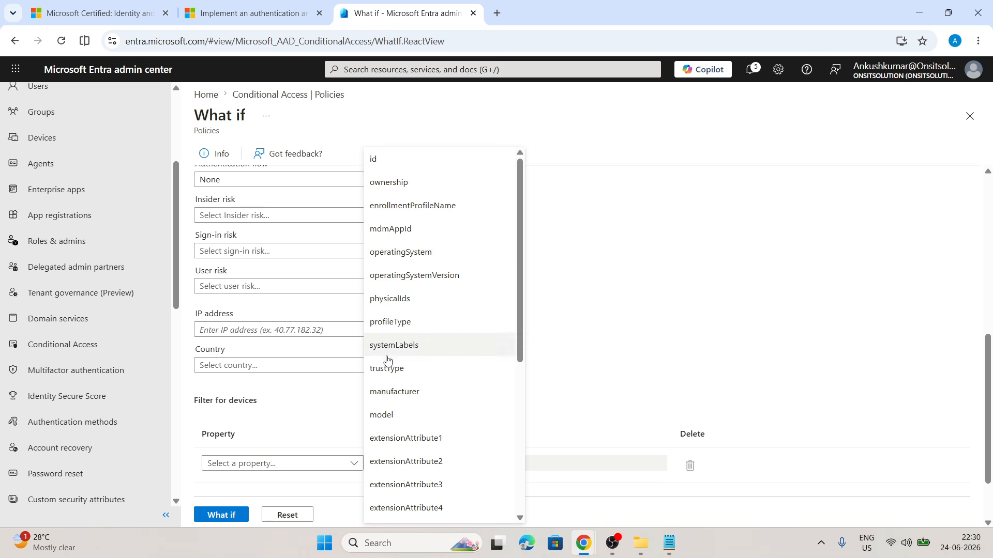
pyautogui.click(390, 394)
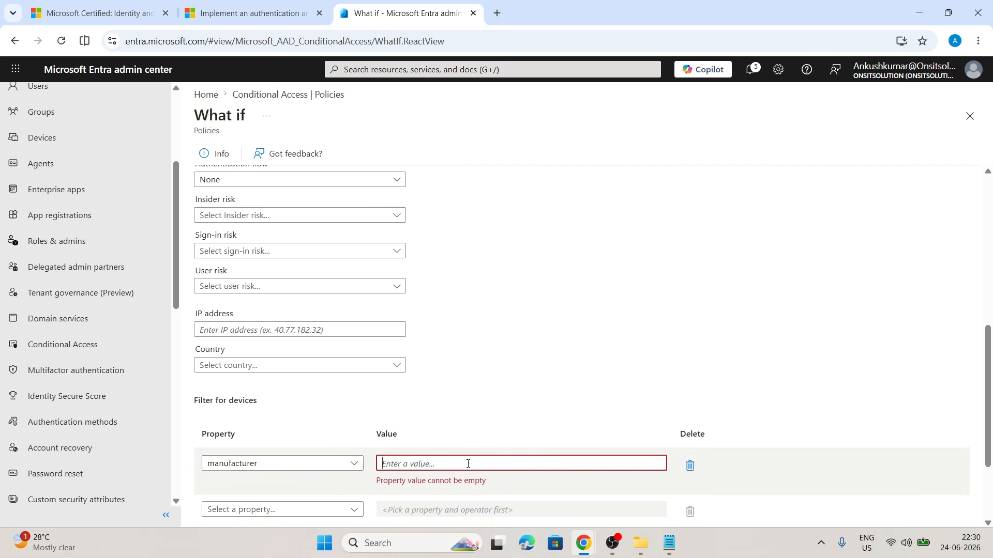
pyautogui.click(270, 464)
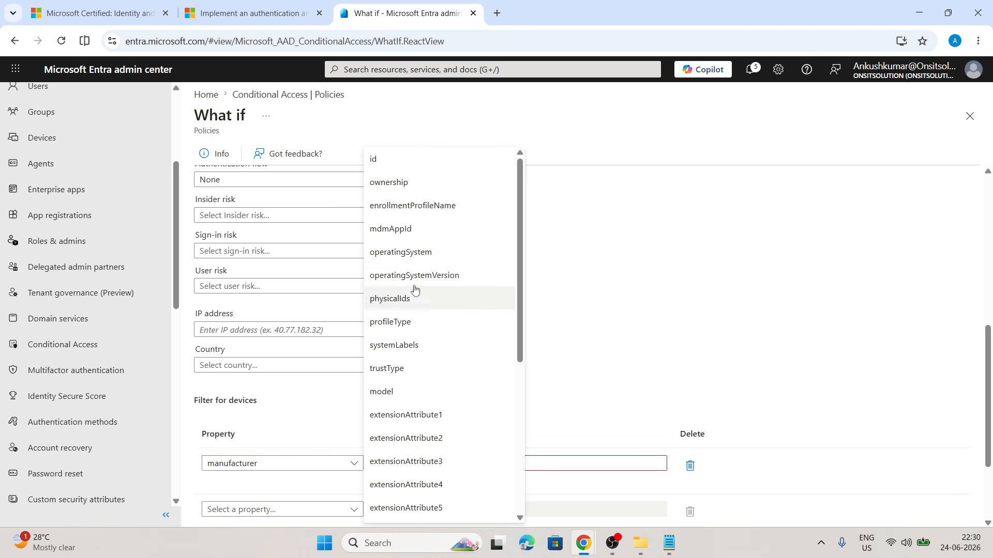
pyautogui.click(417, 259)
pyautogui.click(572, 467)
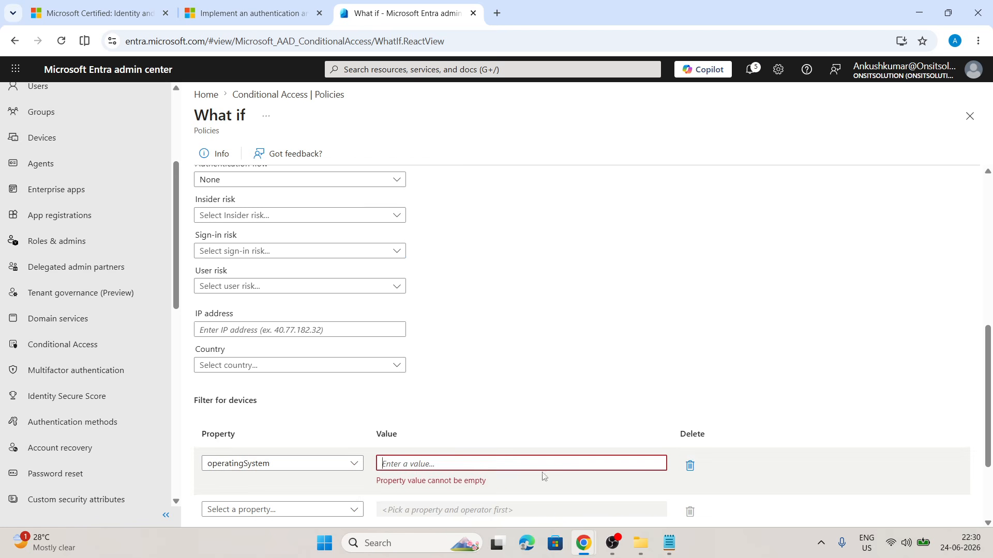
pyautogui.write('windows')
# Review the What if form's identity, target resource, sign-in conditions and device filter settings.
pyautogui.scroll(-2, 314, 386)
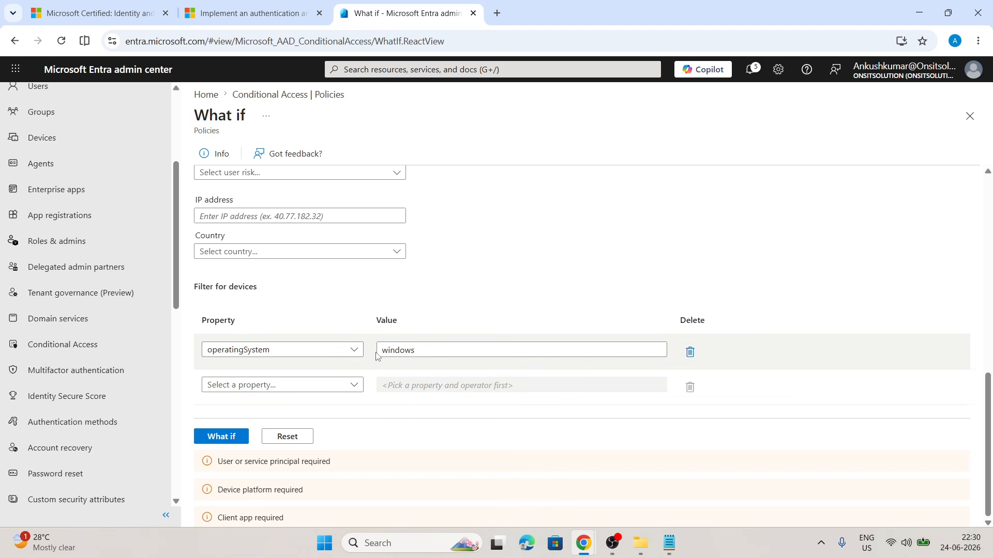
pyautogui.scroll(5, 376, 356)
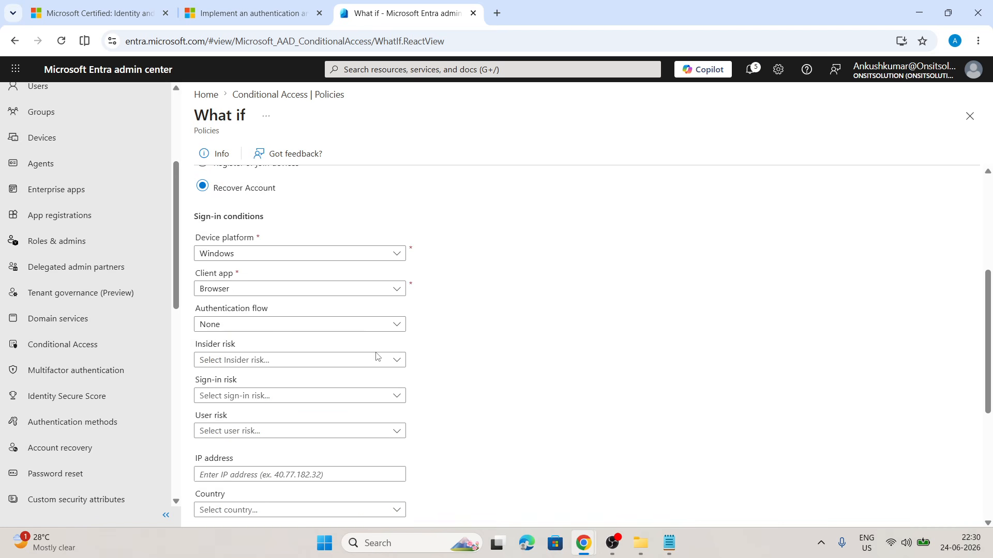
pyautogui.scroll(5, 376, 356)
pyautogui.scroll(-5, 376, 356)
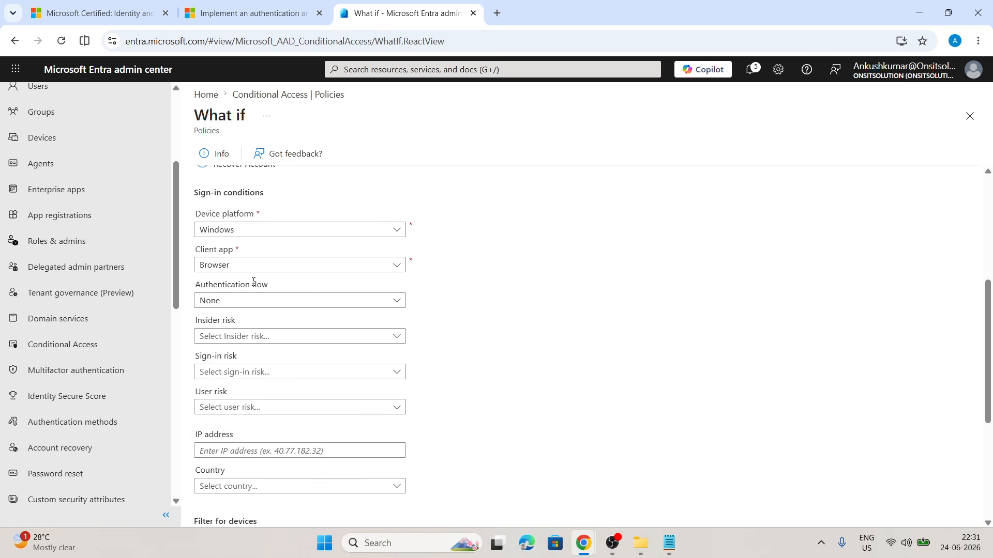
pyautogui.click(254, 301)
pyautogui.click(442, 357)
pyautogui.scroll(-5, 442, 356)
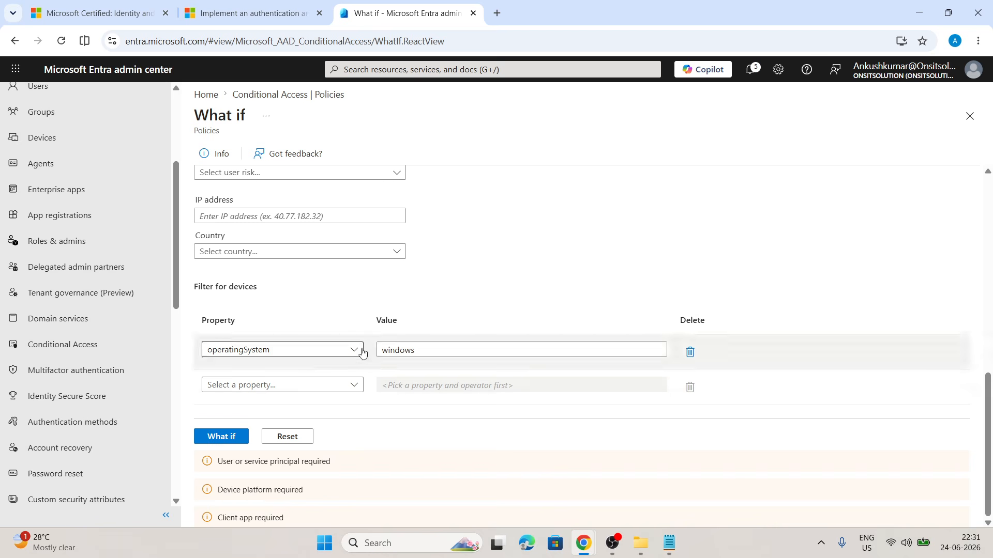
pyautogui.scroll(10, 450, 422)
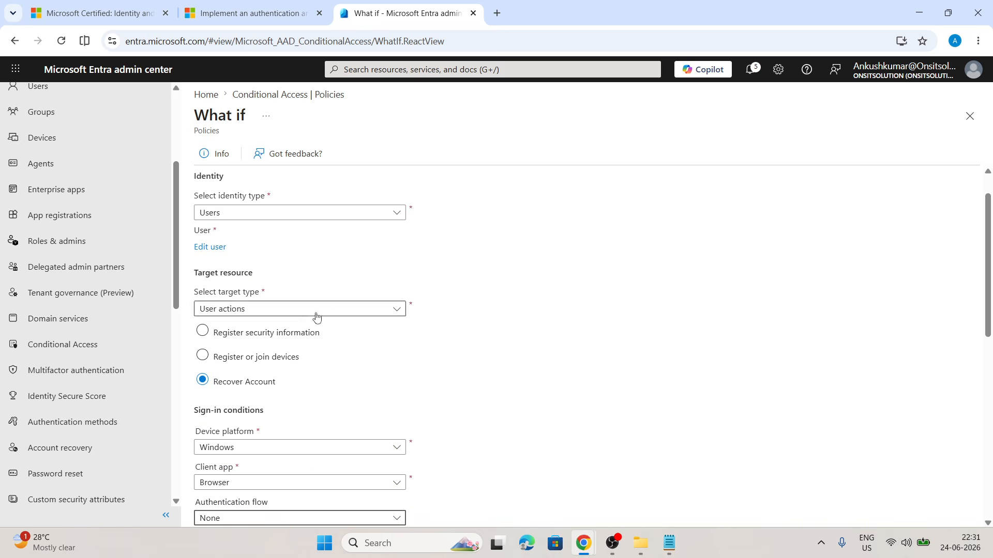
pyautogui.scroll(-3, 377, 300)
pyautogui.scroll(-1, 379, 301)
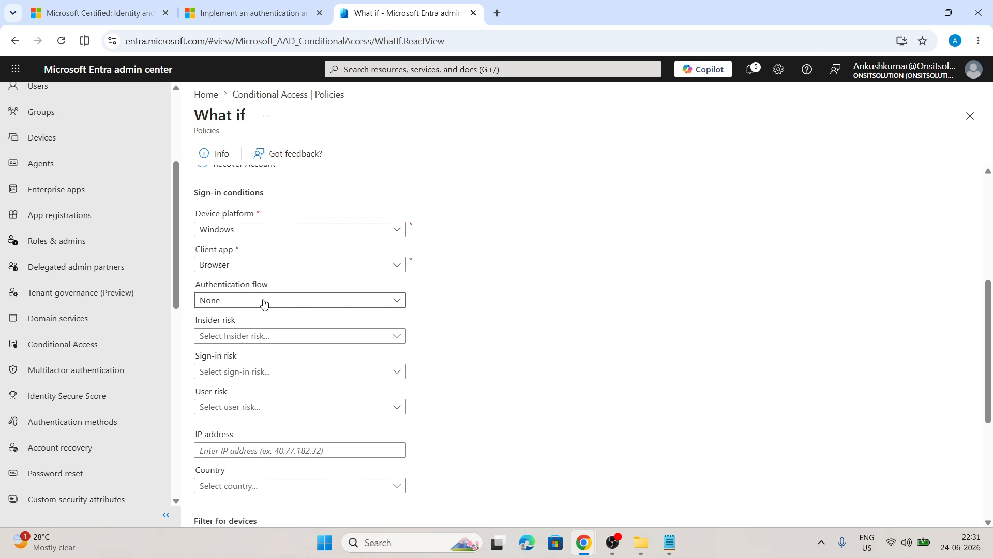
pyautogui.scroll(5, 400, 338)
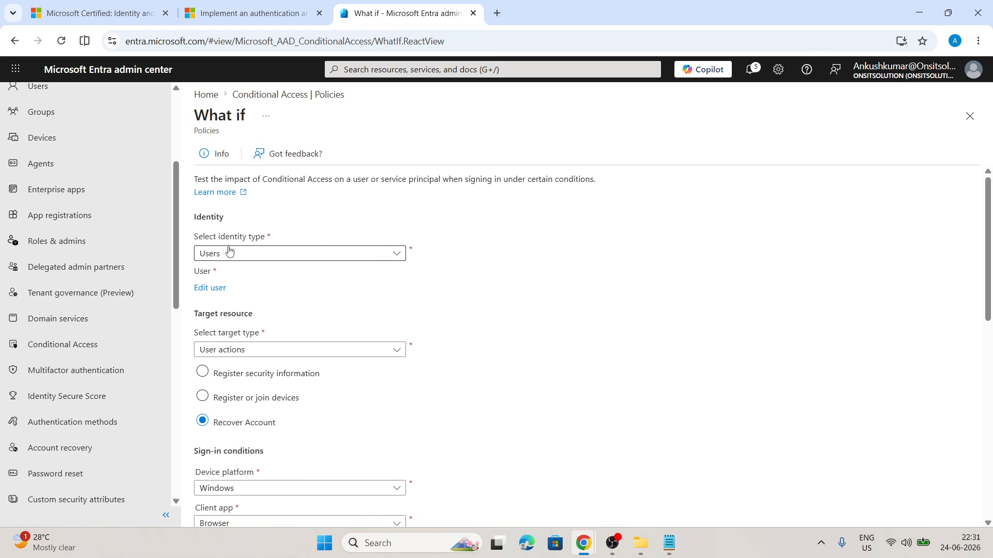
pyautogui.scroll(-3, 311, 337)
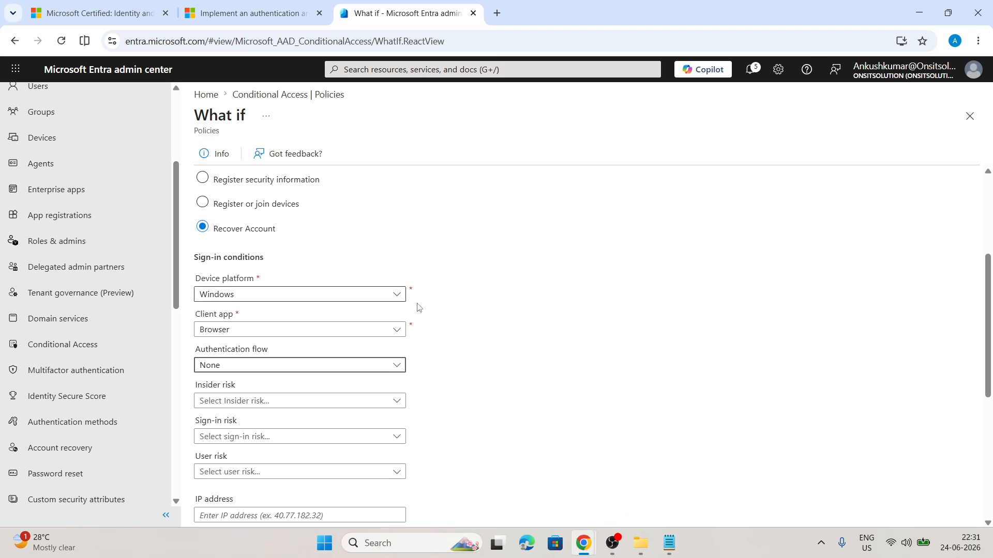
pyautogui.scroll(3, 438, 329)
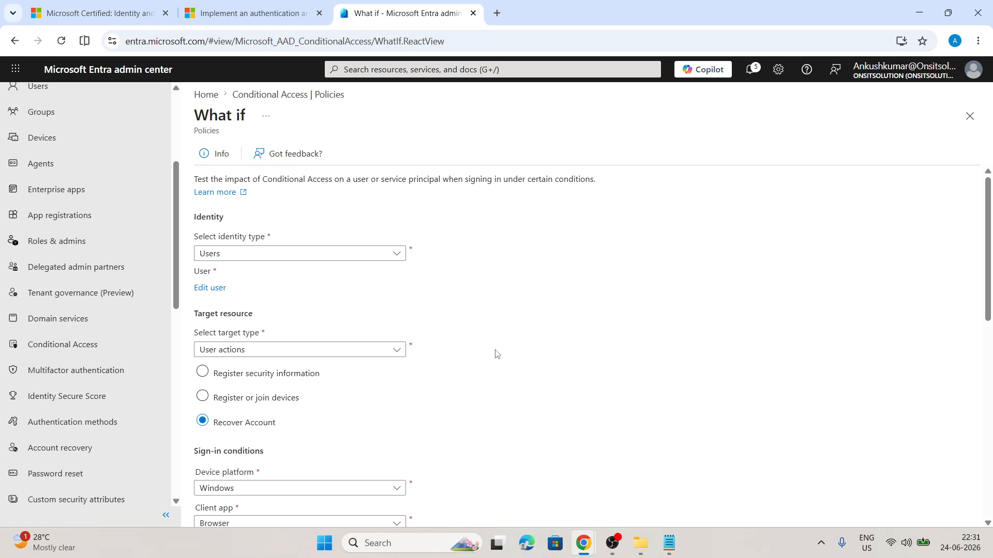
# Switch to the Microsoft Learn training path tab and browse its module list.
pyautogui.click(248, 13)
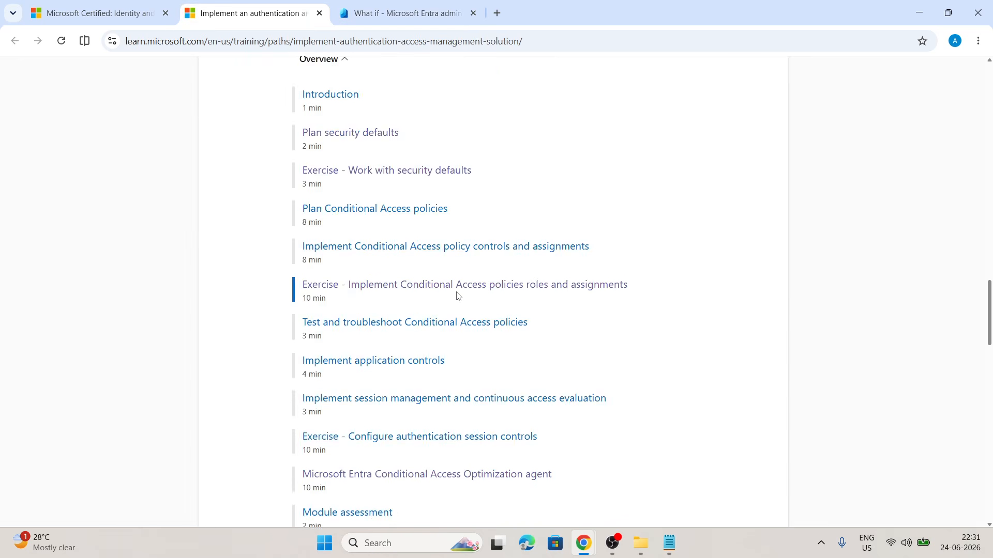
pyautogui.scroll(-8, 442, 282)
pyautogui.scroll(-2, 440, 278)
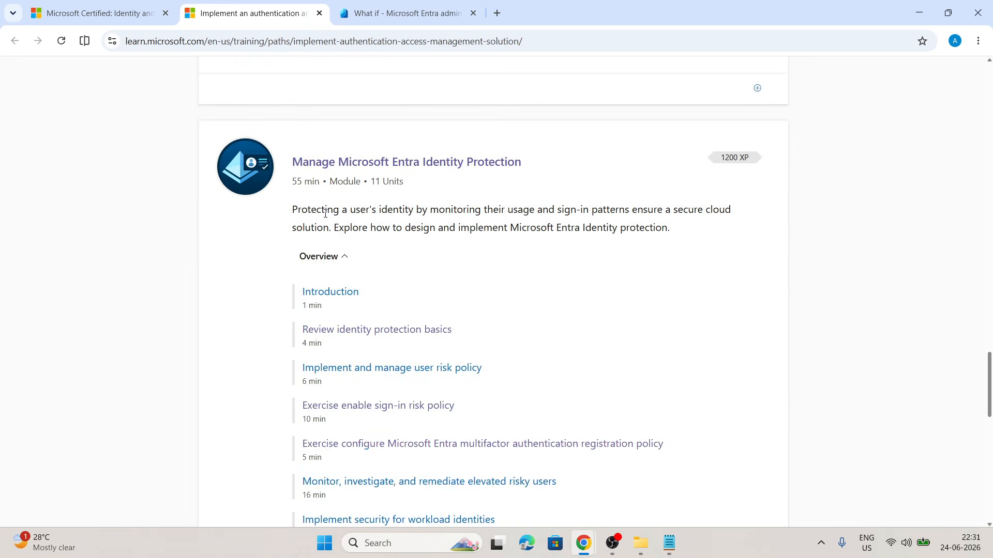
pyautogui.scroll(2, 351, 176)
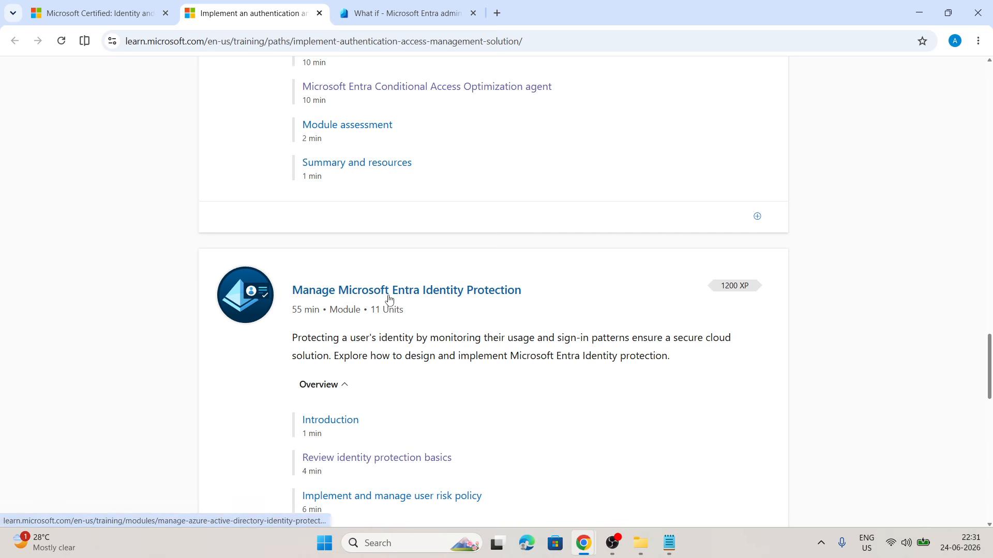